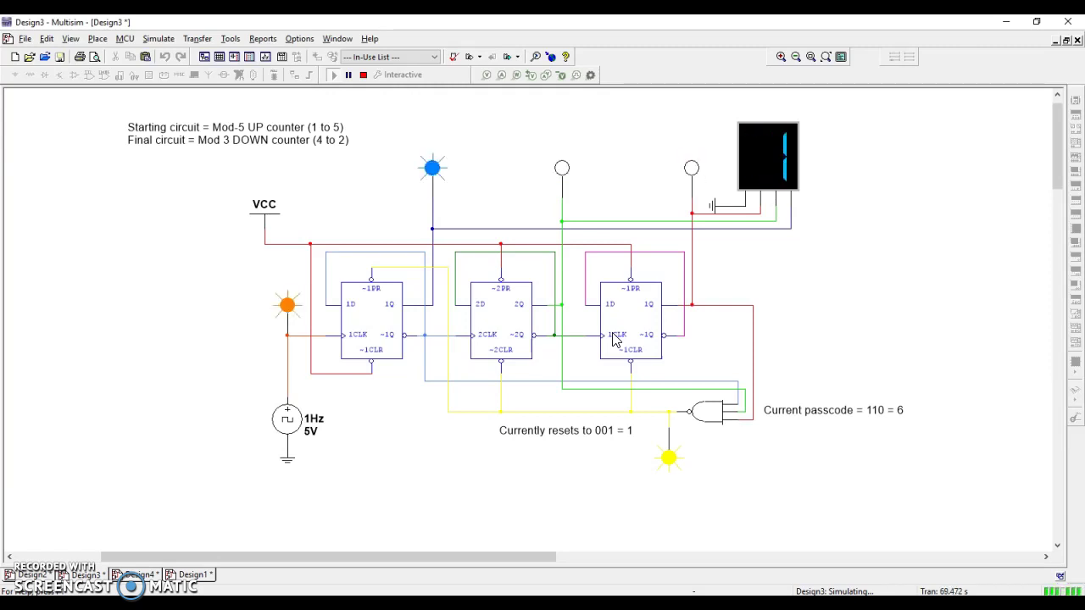
Step: Inspect the blue, green and red wires into the AND gate and the reset and clear wires
left_click(734, 383)
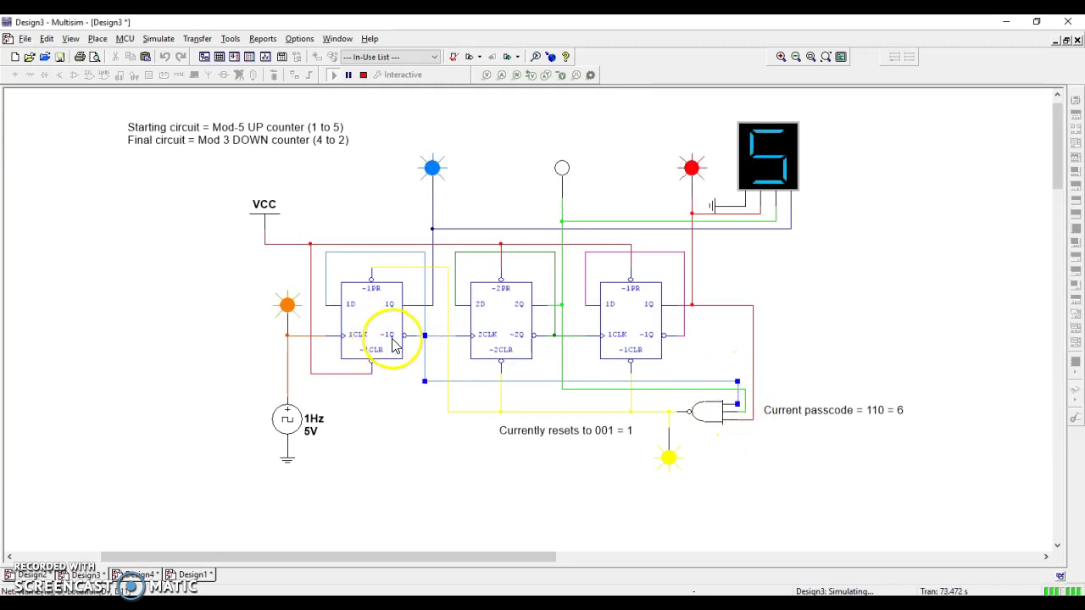
left_click(645, 390)
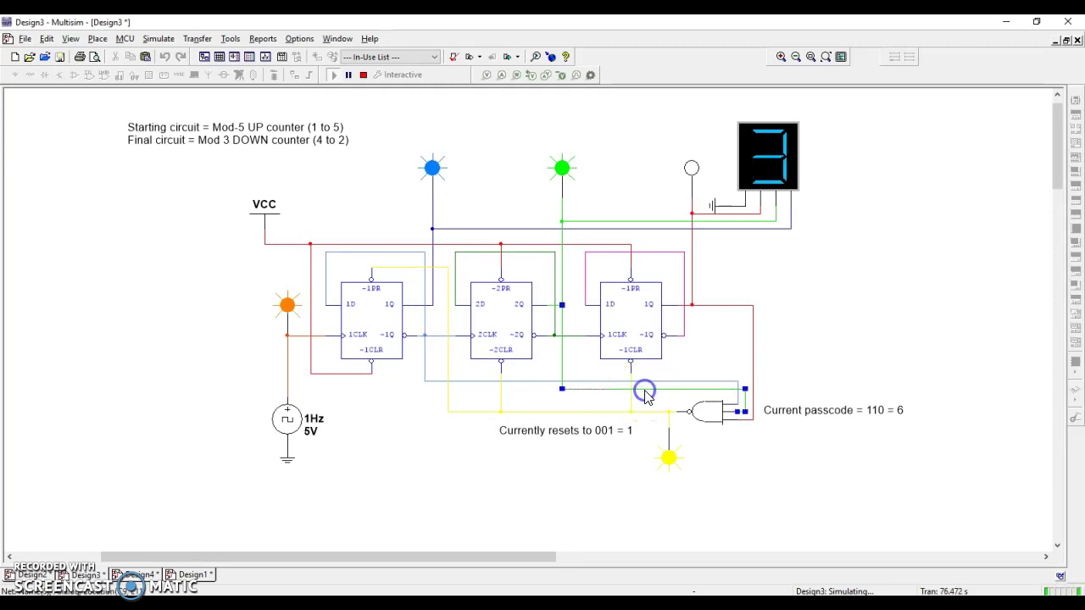
left_click(479, 380)
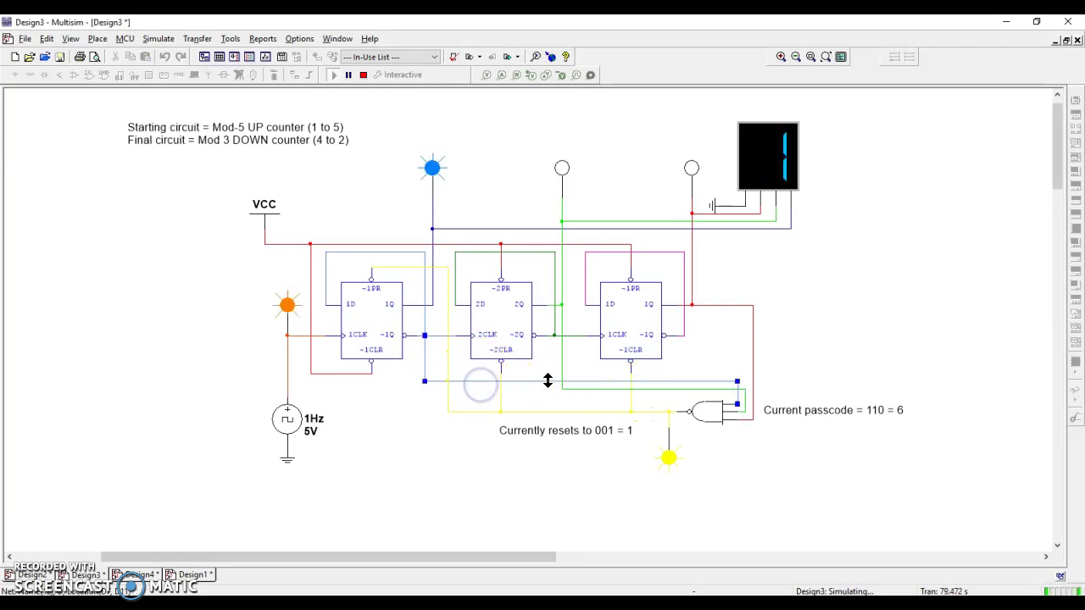
left_click(562, 313)
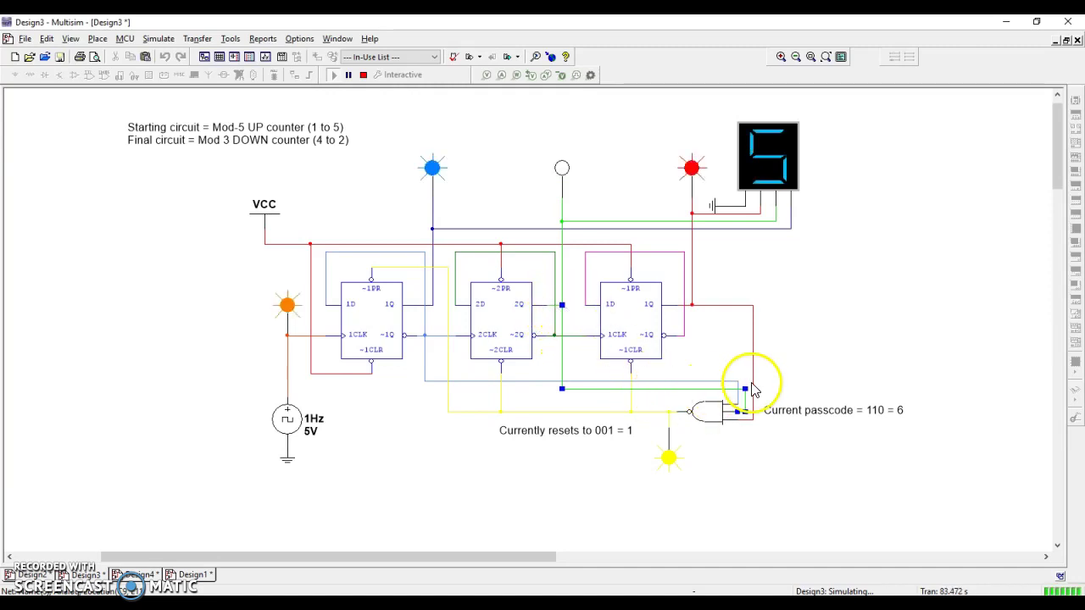
left_click(754, 384)
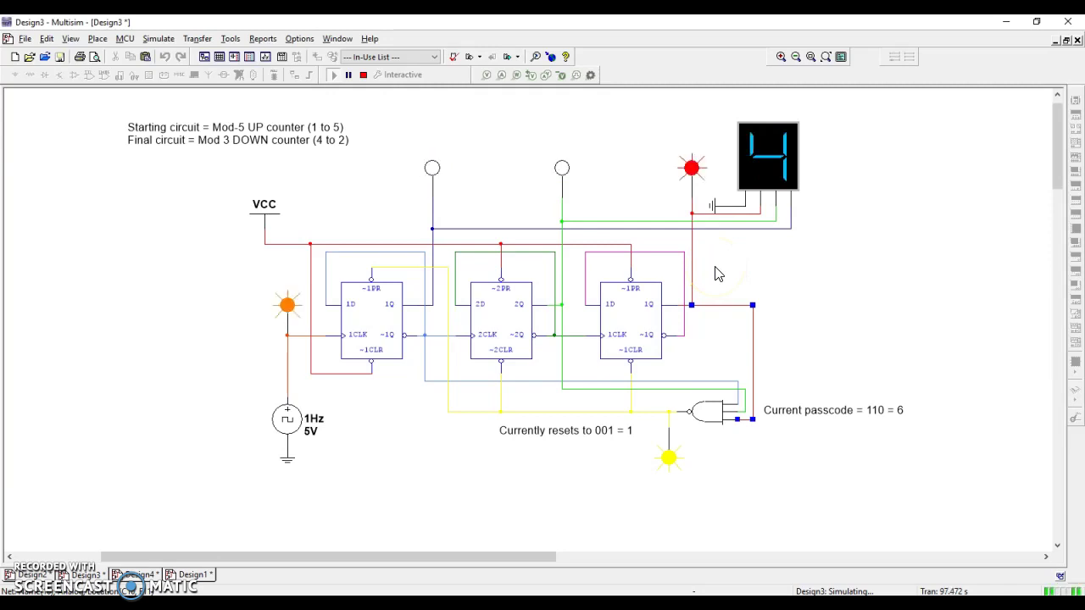
left_click(643, 411)
left_click(632, 397)
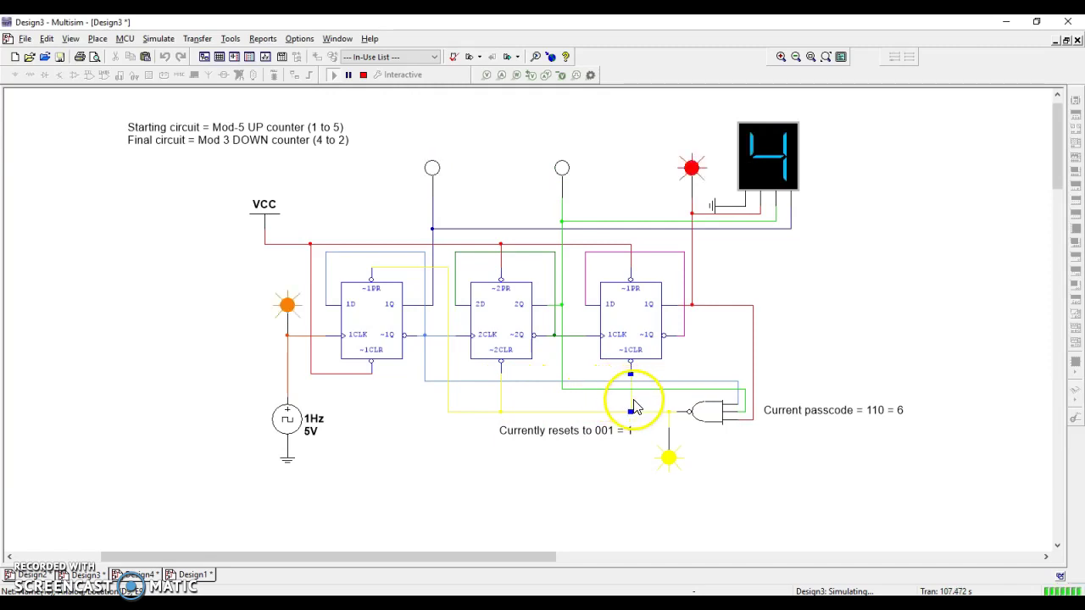
left_click(501, 390)
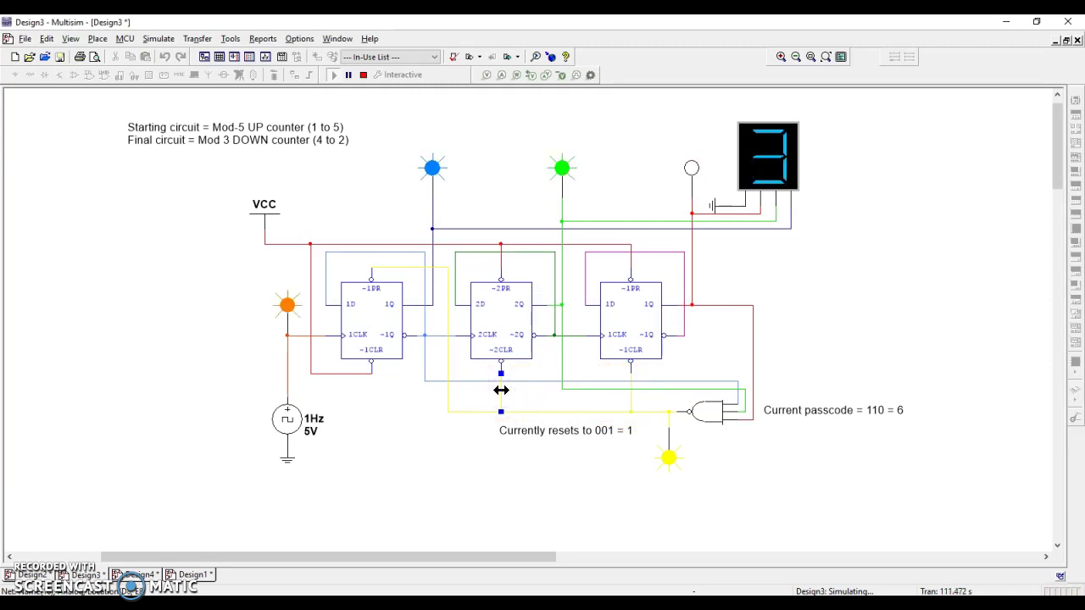
Step: Drag the first flip-flop's yellow preset wire segment slightly higher
left_click(399, 268)
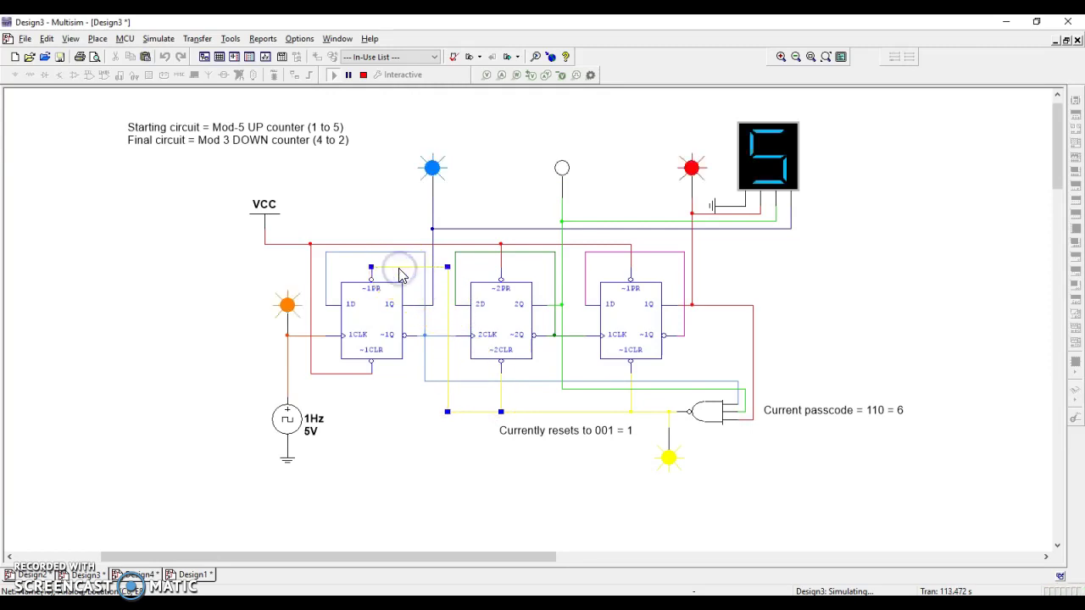
left_click_drag(382, 272, 378, 259)
left_click(381, 436)
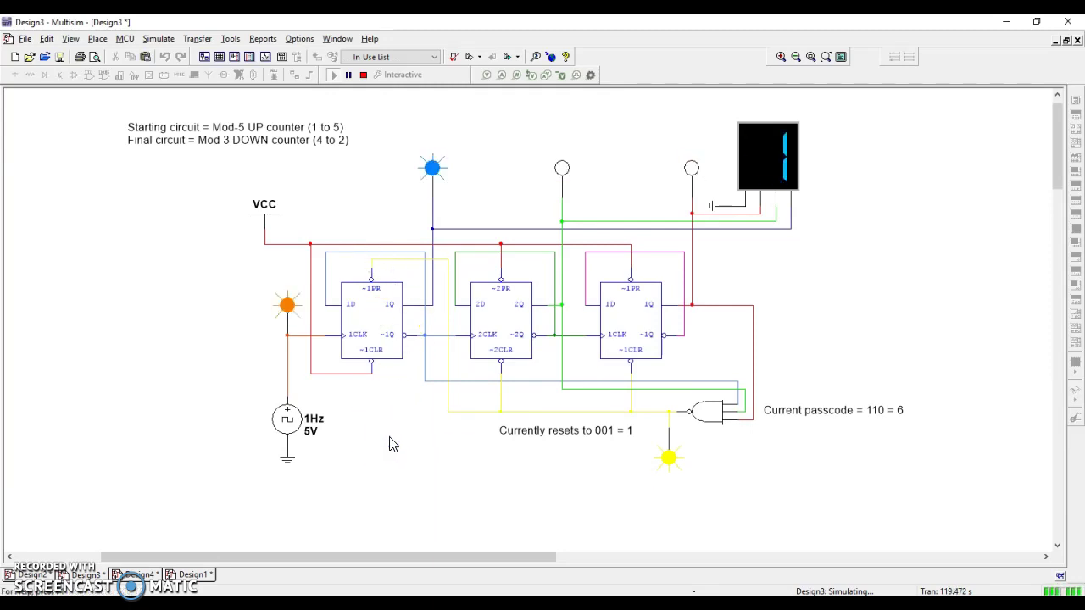
left_click(392, 444)
left_click(715, 411)
left_click(678, 415)
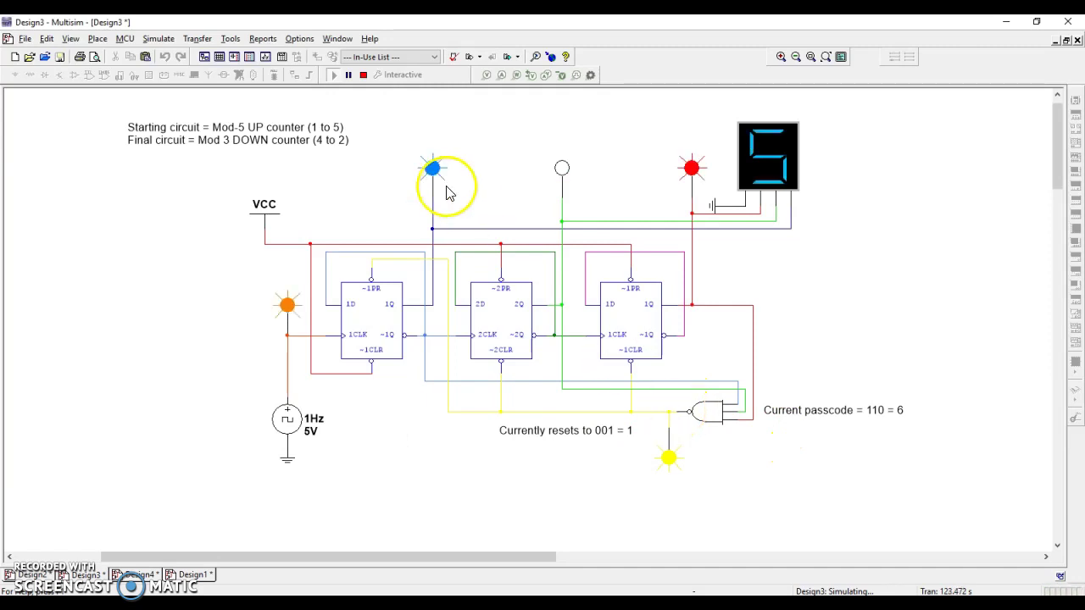
Step: Stop the running counter simulation
left_click(363, 74)
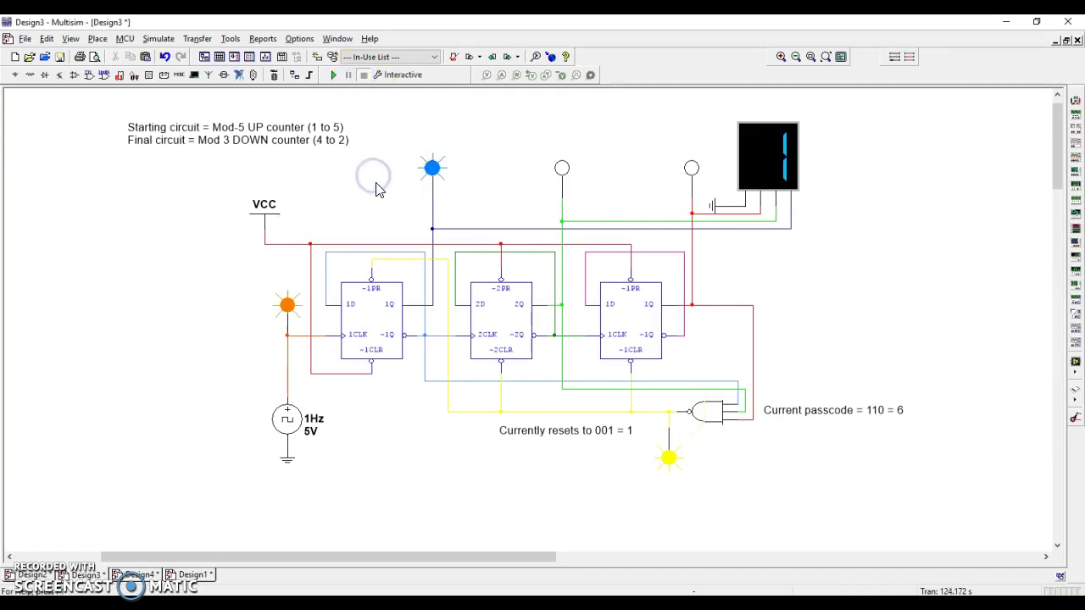
left_click(330, 181)
left_click(260, 153)
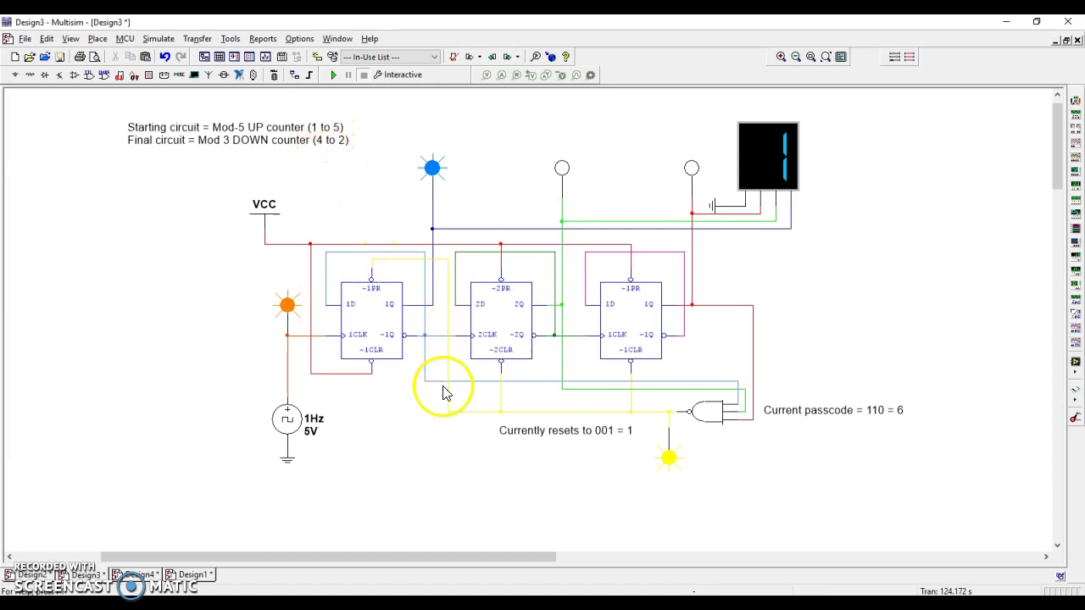
left_click(442, 446)
Step: Delete the old yellow reset wire and select the clear-pin reset wiring
left_click(459, 412)
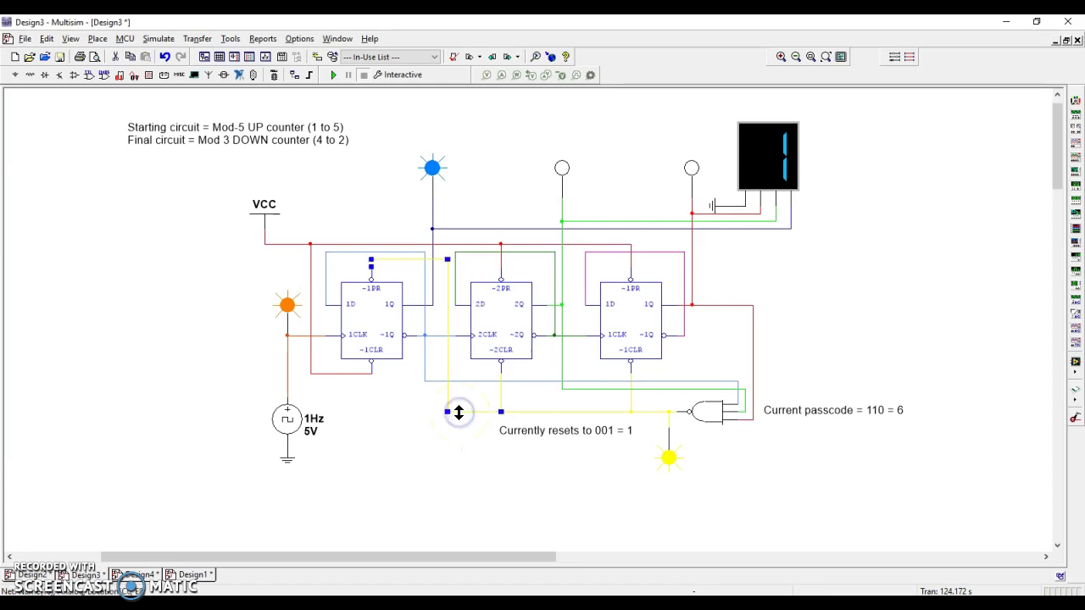
key("Delete")
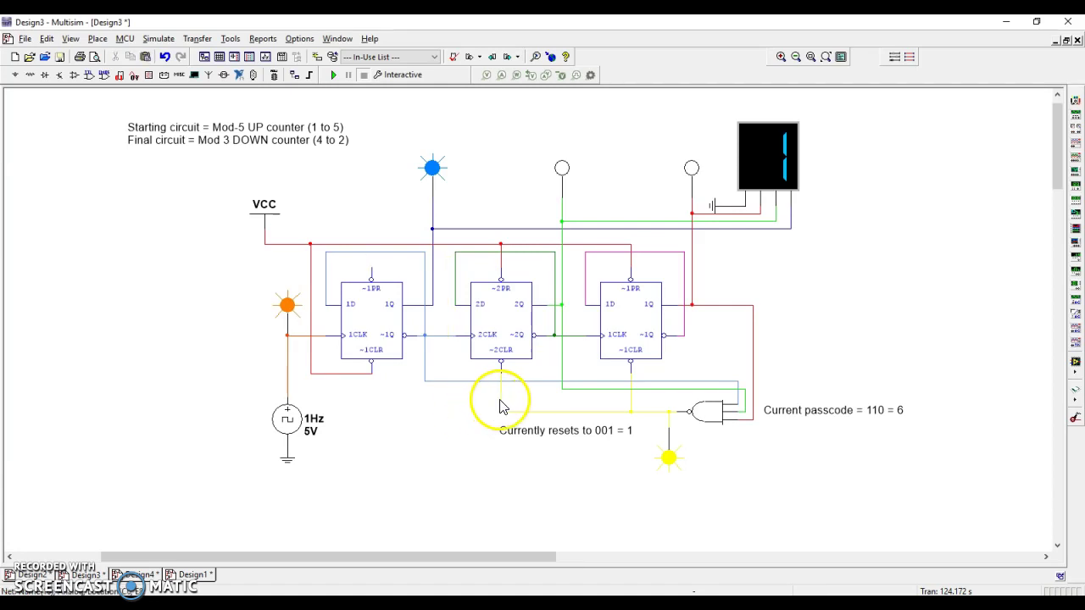
left_click(502, 400)
left_click(631, 405)
left_click(604, 417)
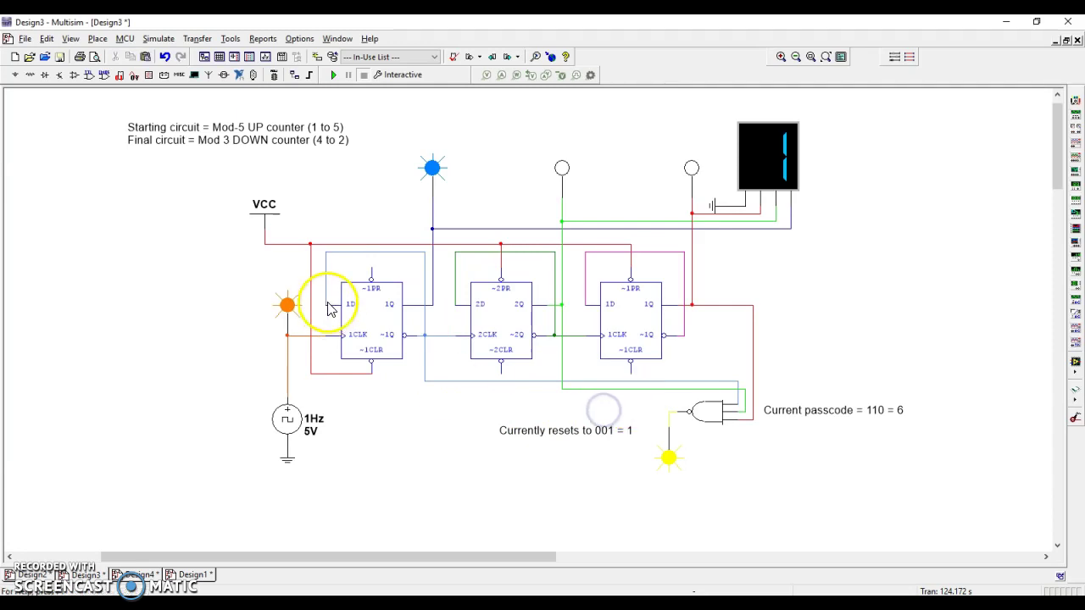
Step: Delete the red first clear-pin wire and the VCC wire to the third preset
left_click(354, 374)
key("Delete")
left_click(501, 261)
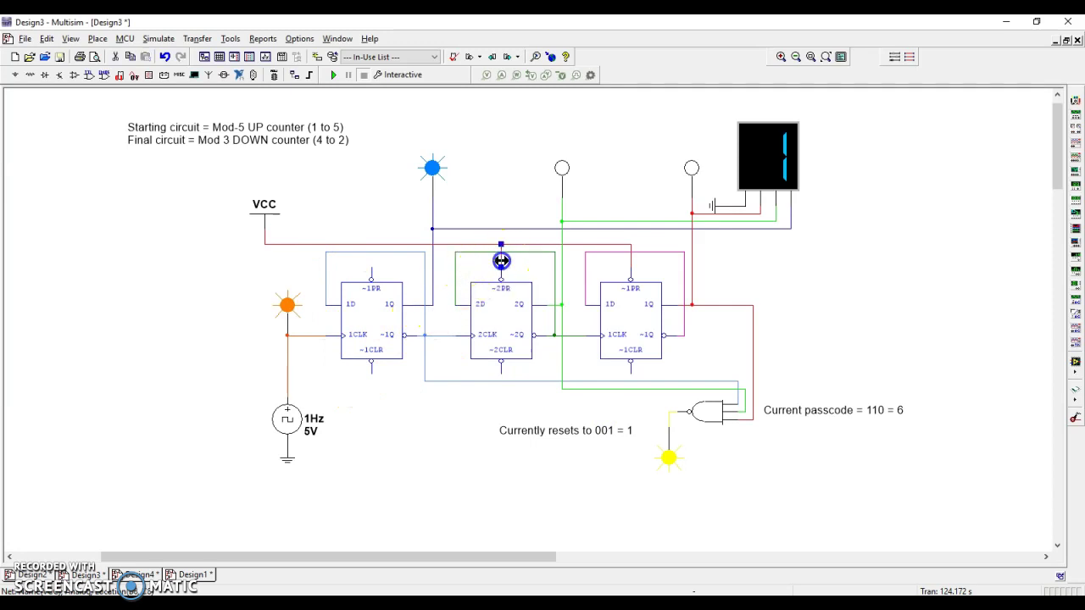
left_click(631, 263)
key("Delete")
left_click(479, 477)
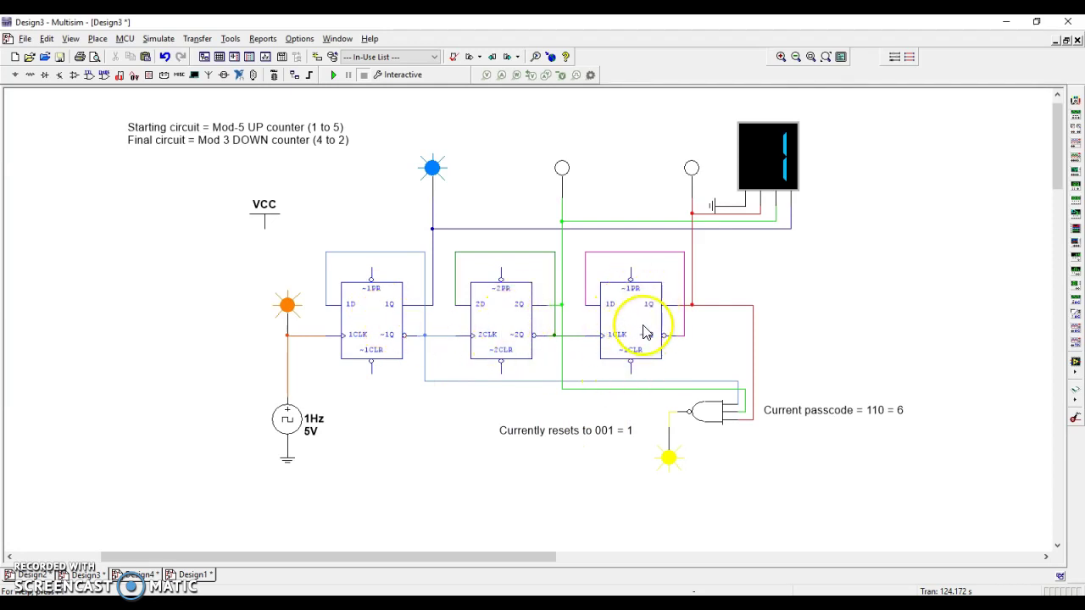
Step: Wire the third flip-flop's ~1PR pin to the NAND output, raising the new segment slightly
left_click(632, 268)
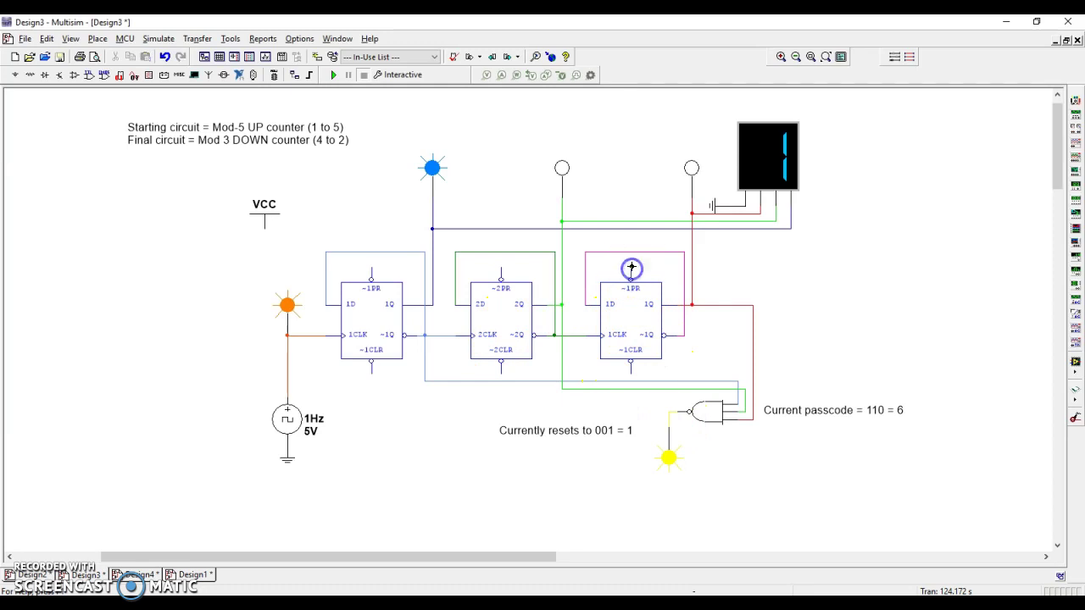
left_click(667, 415)
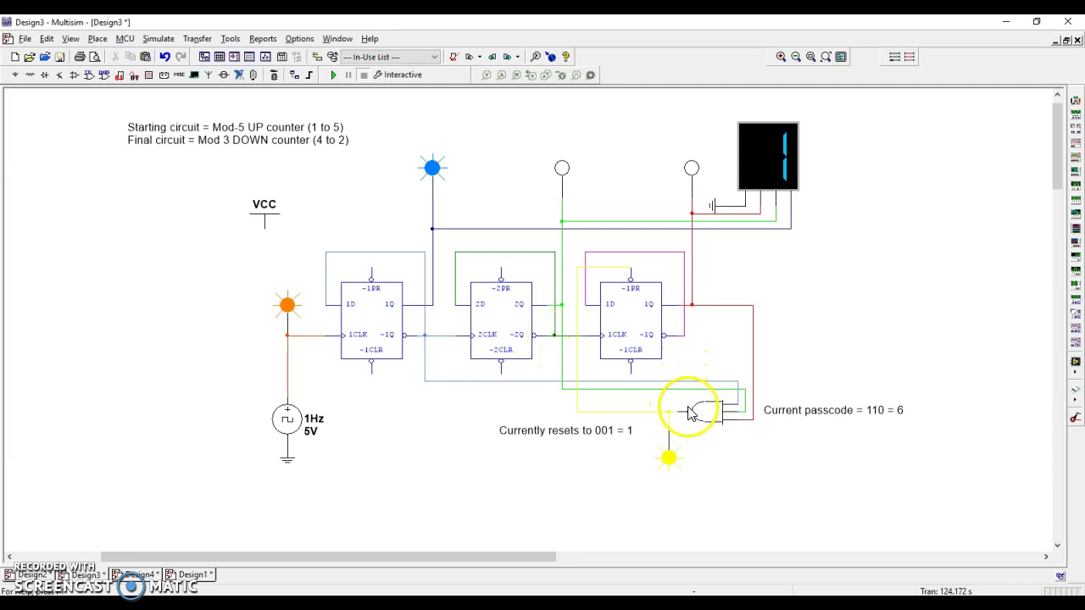
left_click(619, 269)
left_click_drag(618, 269, 618, 260)
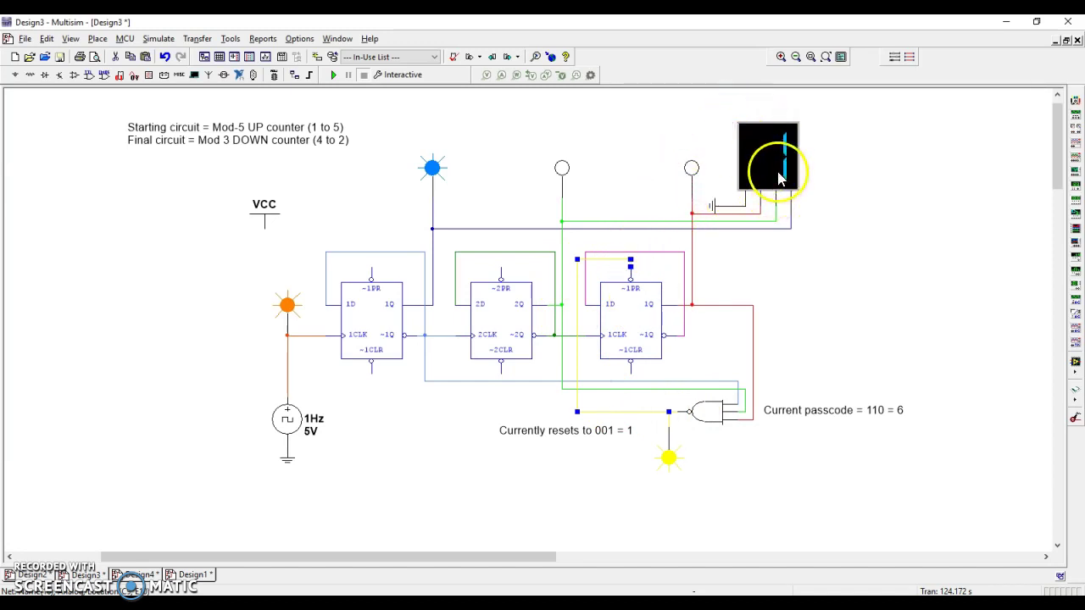
left_click(540, 411)
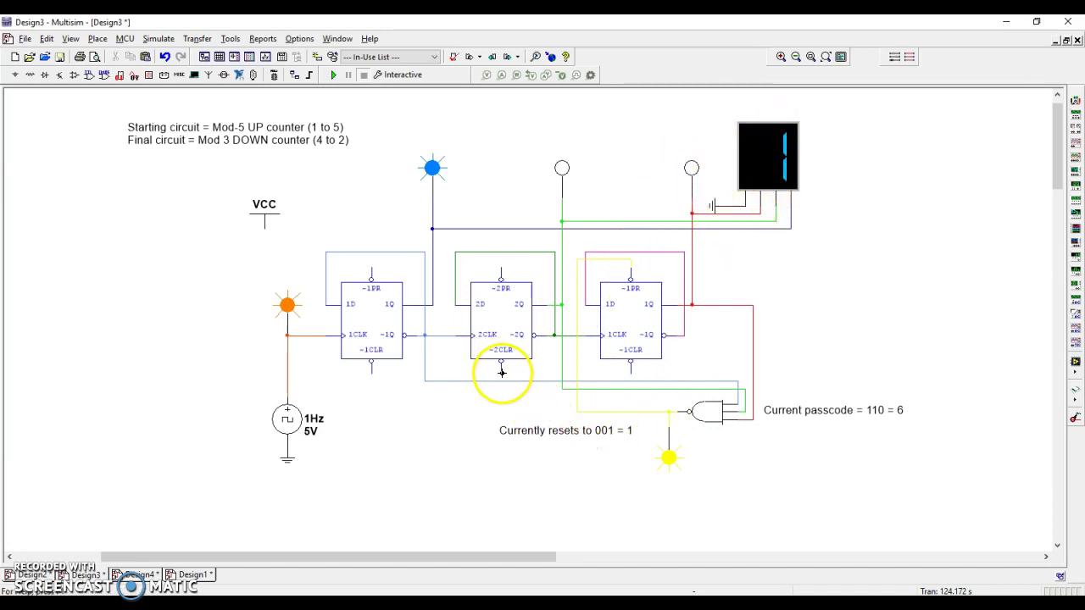
Step: Join the ~2CLR and ~1CLR pins of the first two flip-flops to that reset line
left_click(501, 364)
left_click(577, 412)
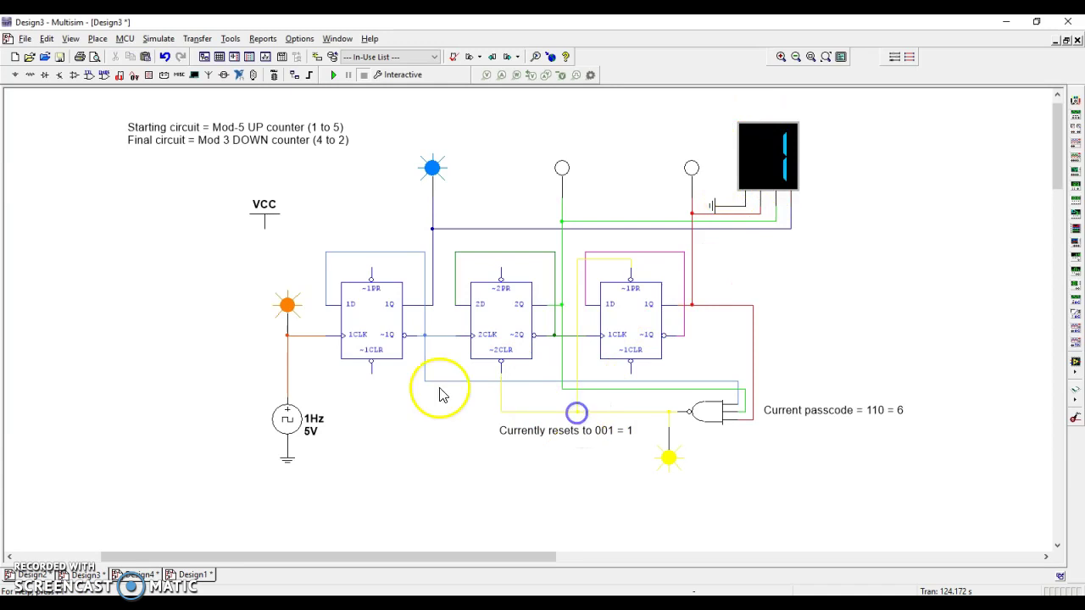
left_click(371, 367)
left_click(498, 412)
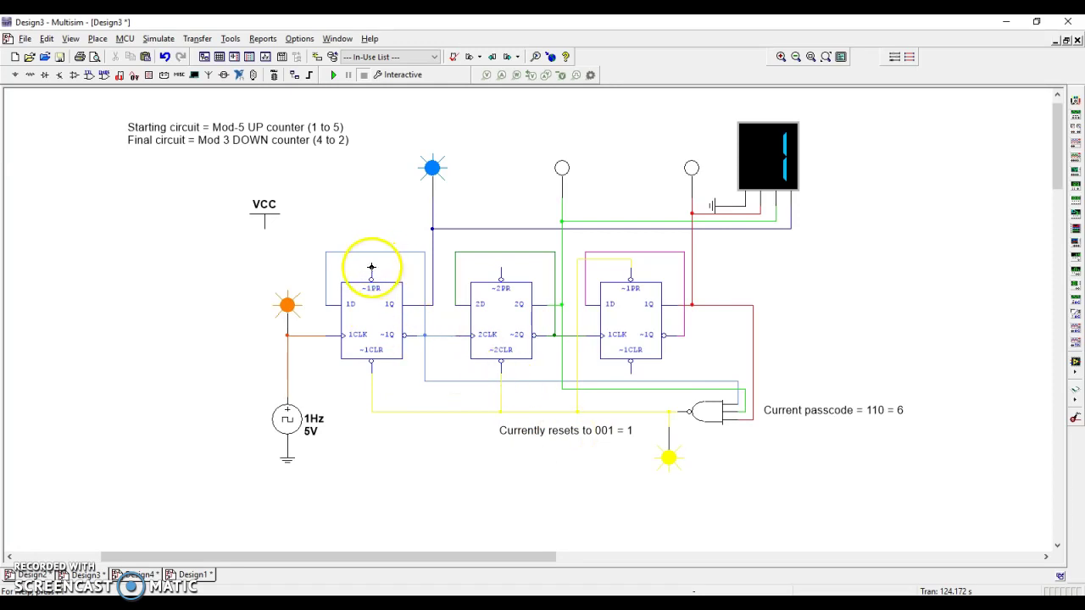
Step: Wire the third ~CLR pin and the first and second ~PR pins to VCC
left_click(630, 371)
left_click(264, 227)
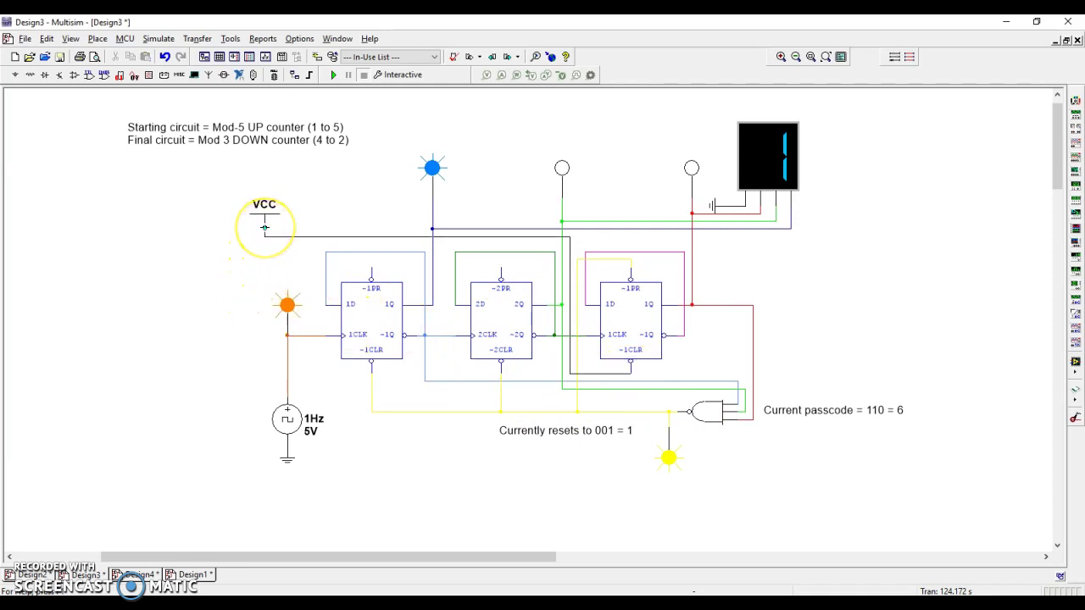
left_click(371, 270)
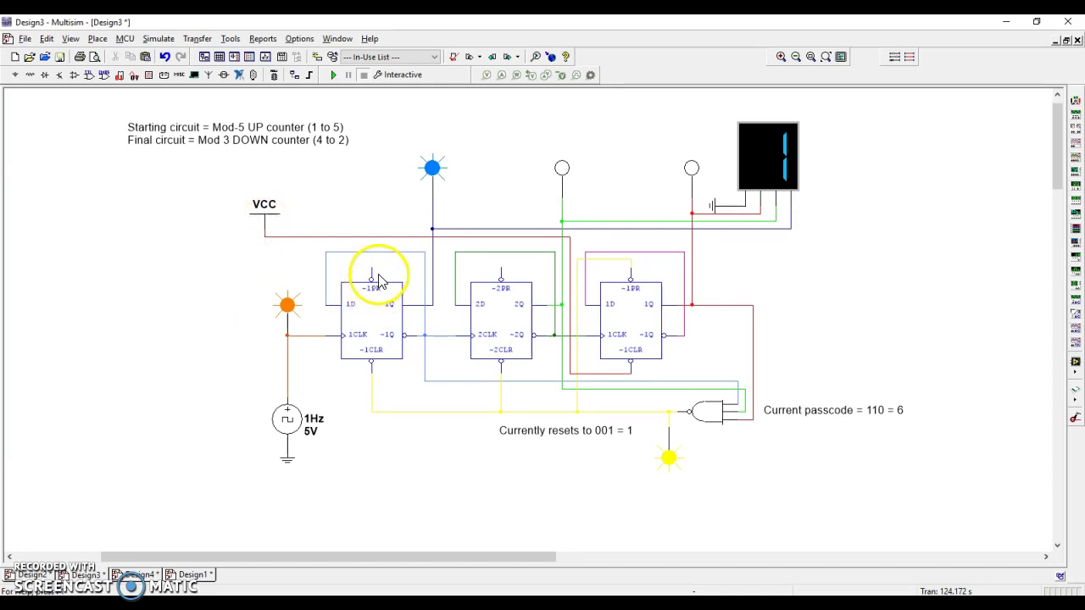
left_click(502, 270)
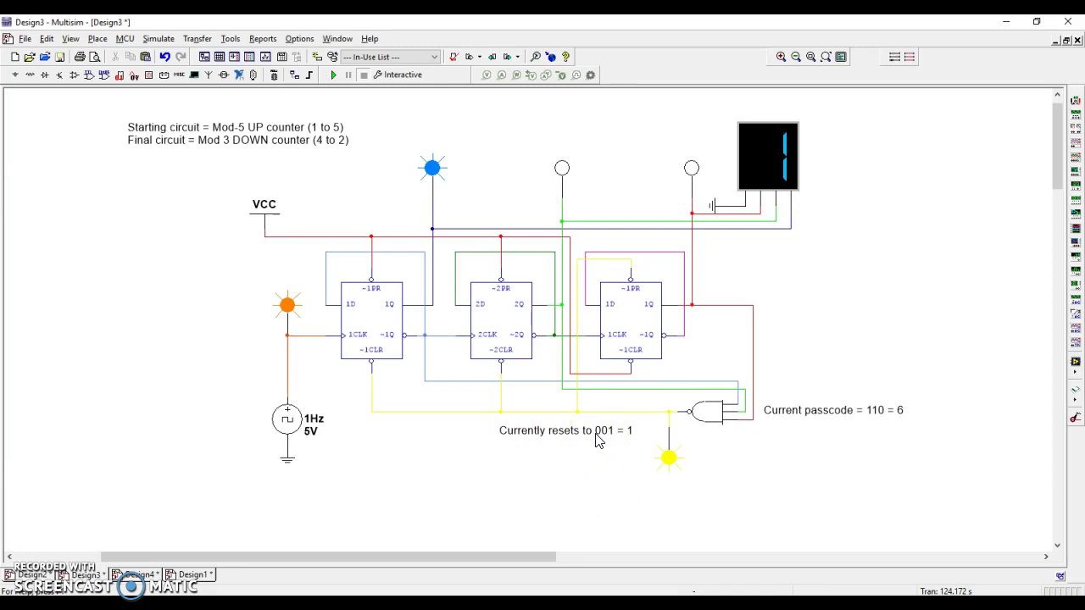
Step: Add the count values 7 down to 0, one per line, below the description note
right_click(146, 259)
left_click(203, 142)
double_click(204, 142)
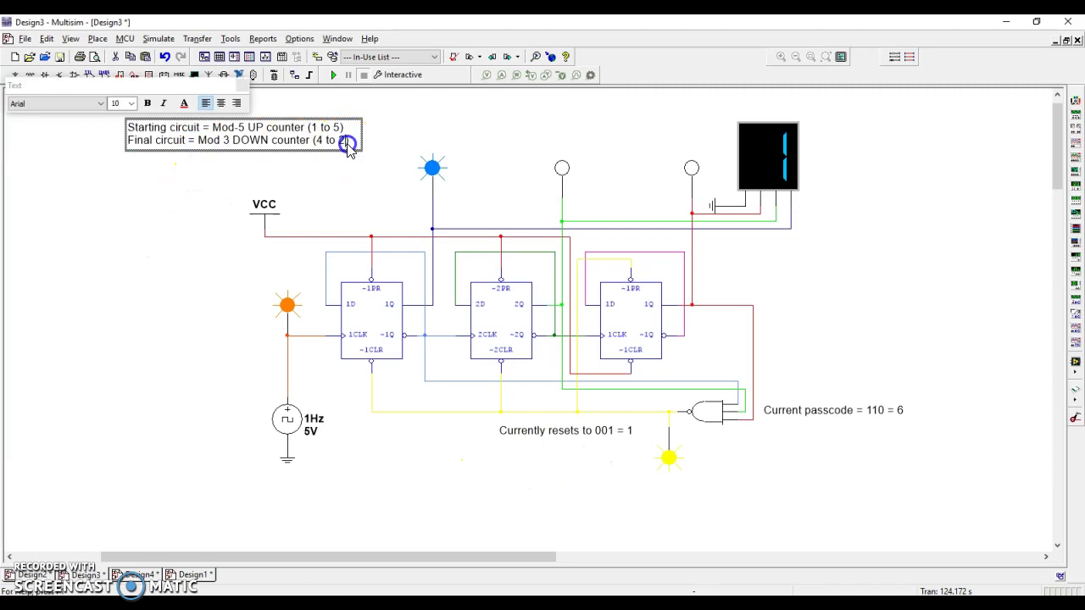
key("Return")
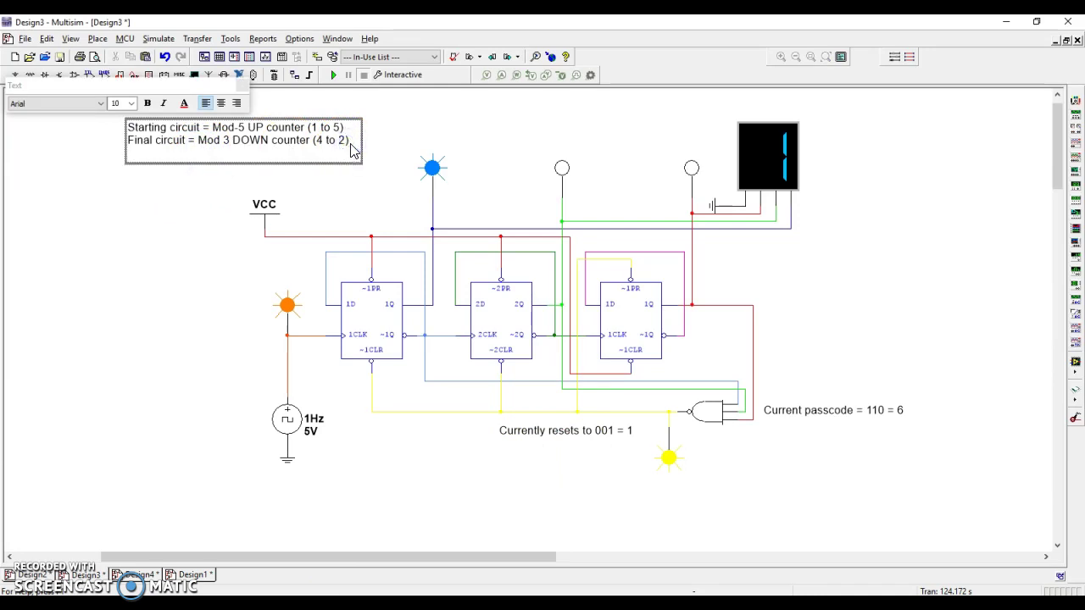
type("7")
key("Return")
type("6")
key("Return")
type("5")
key("Return")
type("4")
key("Return")
type("3")
key("Return")
type("2")
key("Return")
type("1")
key("Return")
type("1")
key("Return")
Step: Append 7, 6, 5, 4, 3 to the count list and finish editing the note
type("7 6 5 4 3")
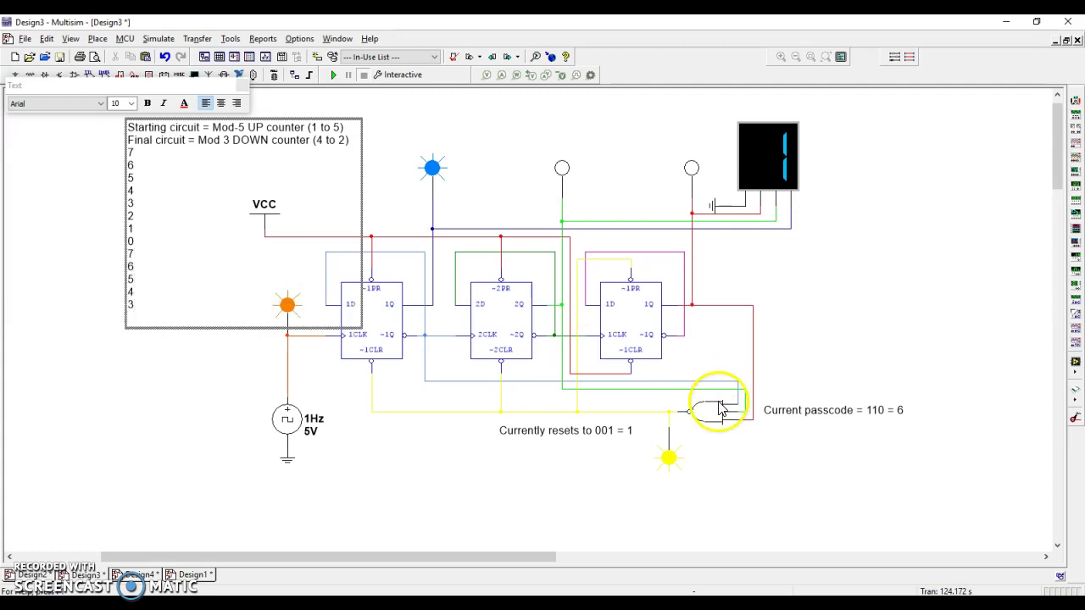
left_click(136, 191)
type("f")
left_click(134, 231)
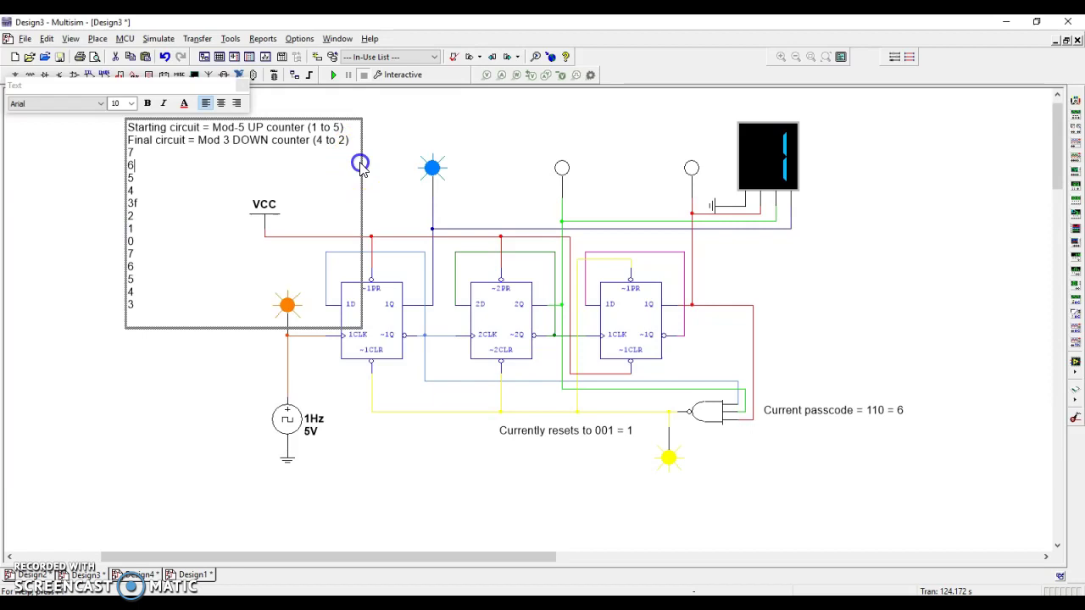
left_click(147, 442)
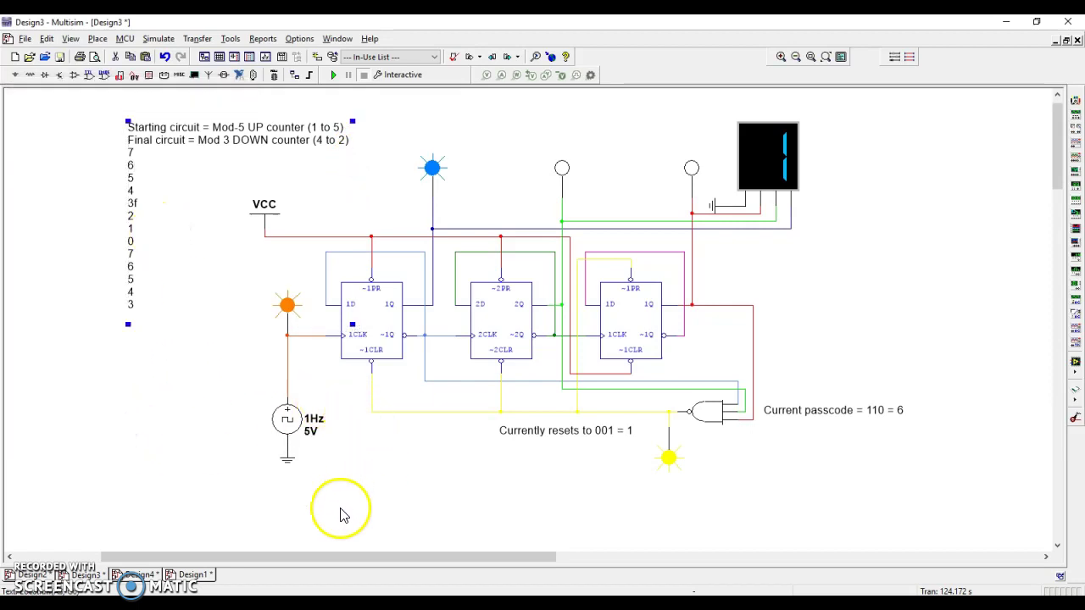
Step: Check the three flip-flops, then undo an accidental rightward nudge of the second one
left_click(383, 320)
left_click(504, 318)
left_click(634, 325)
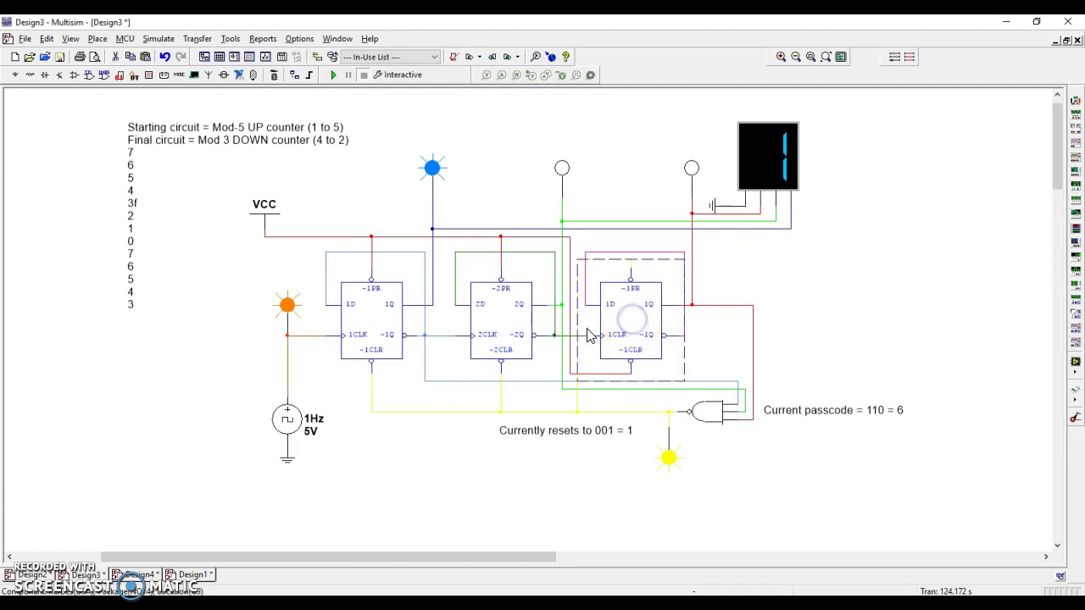
left_click(383, 328)
left_click(524, 309)
left_click(625, 327)
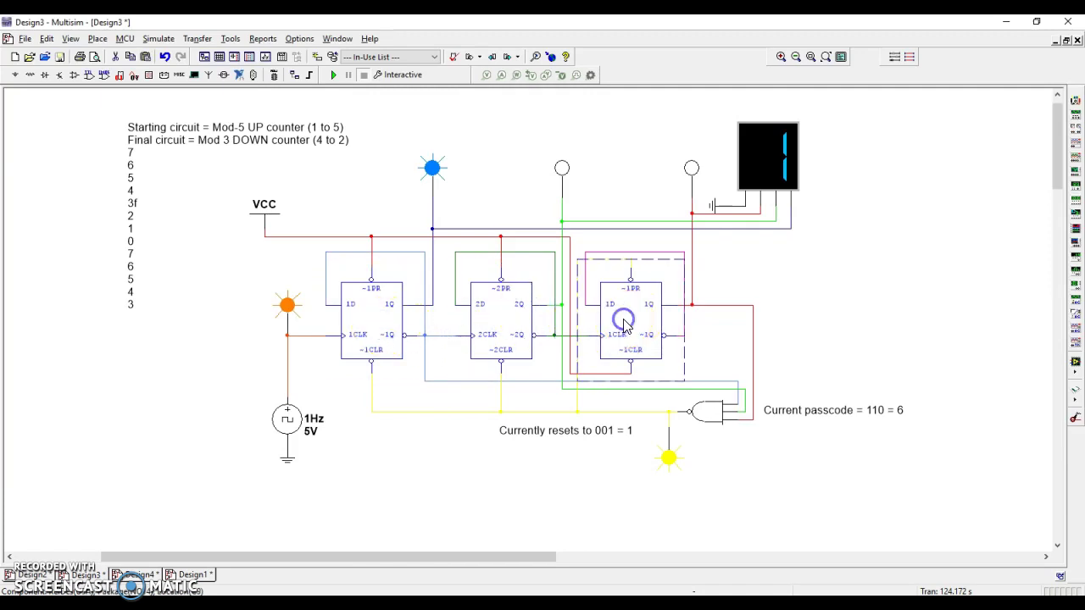
left_click(396, 318)
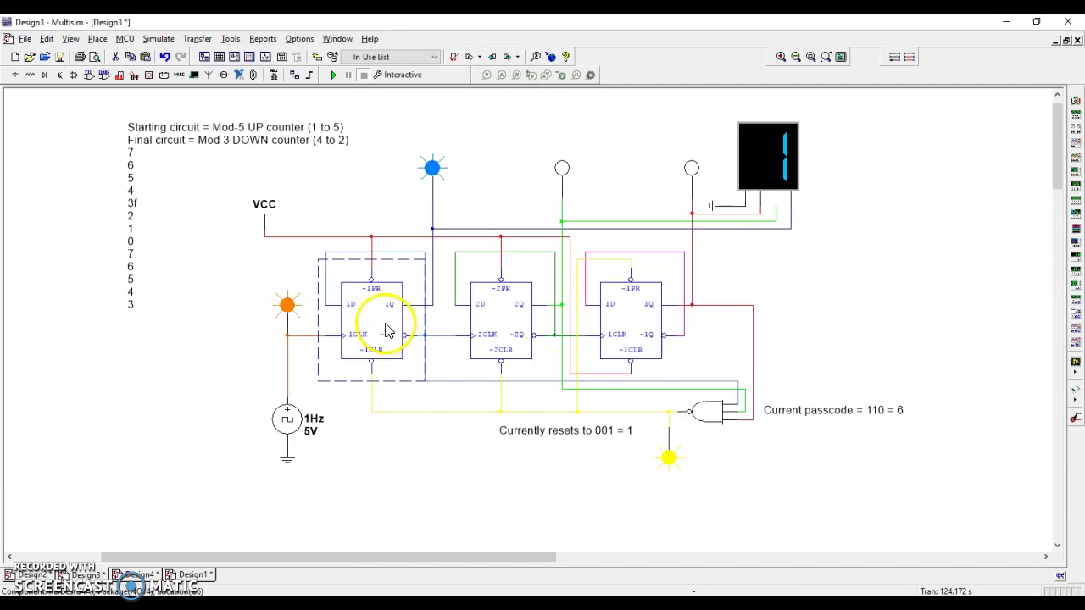
left_click_drag(500, 324, 508, 324)
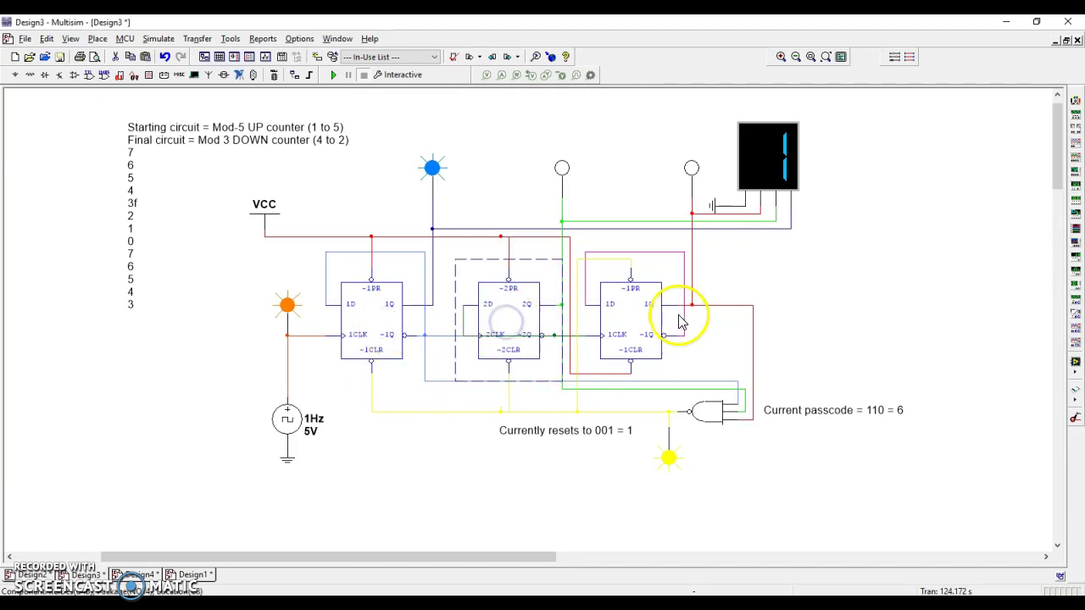
left_click(569, 467)
key("ctrl+z")
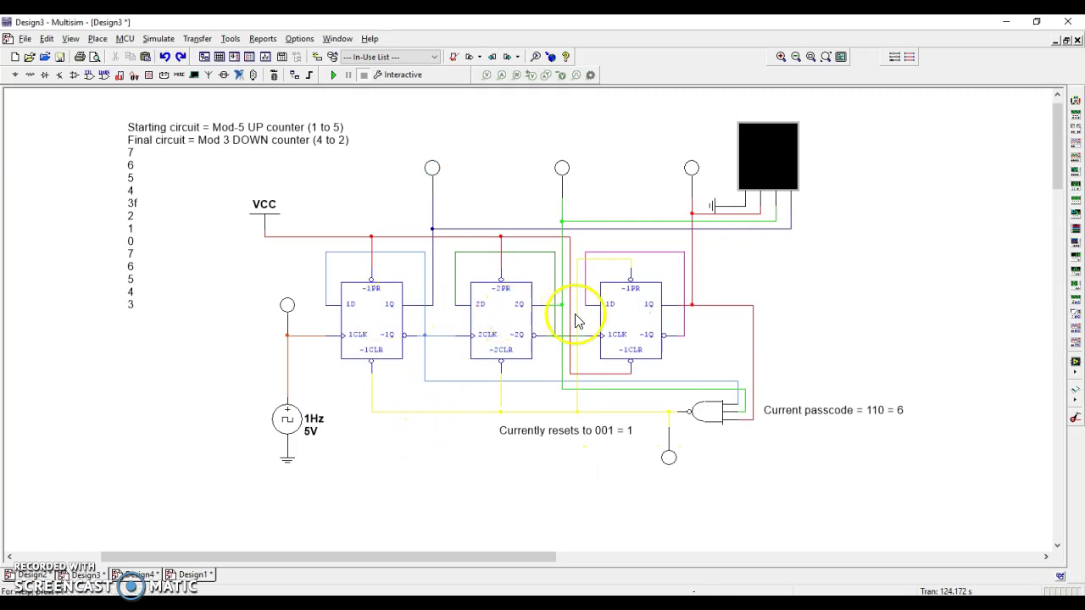
Step: Replace the NAND's blue, green and red inputs with wires from 1Q, ~2Q and third ~1Q
left_click(549, 382)
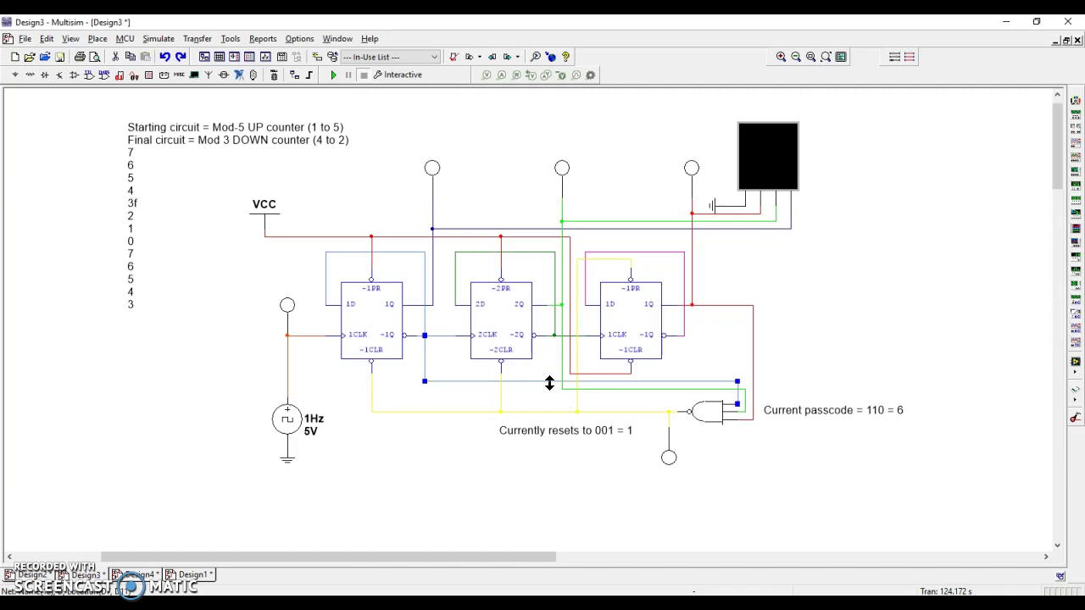
key("Delete")
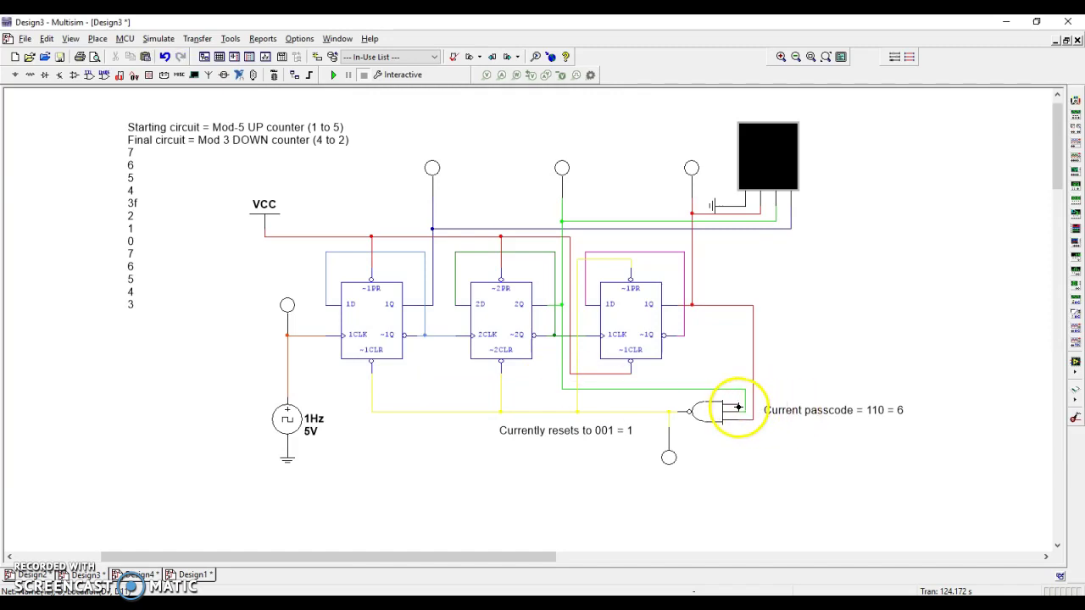
left_click(740, 408)
left_click(432, 307)
left_click(744, 397)
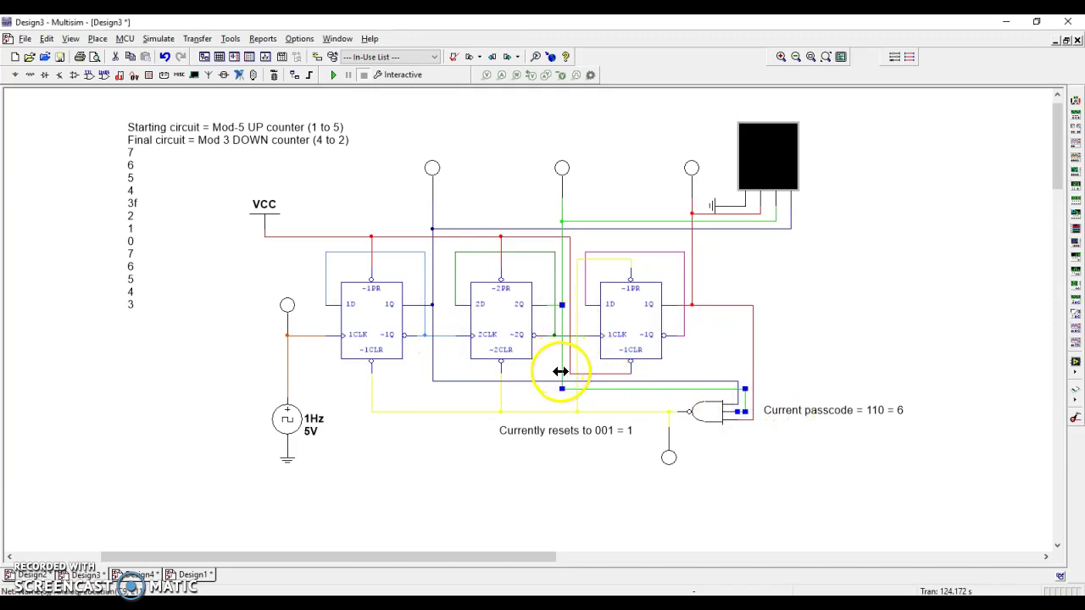
key("Delete")
left_click(740, 413)
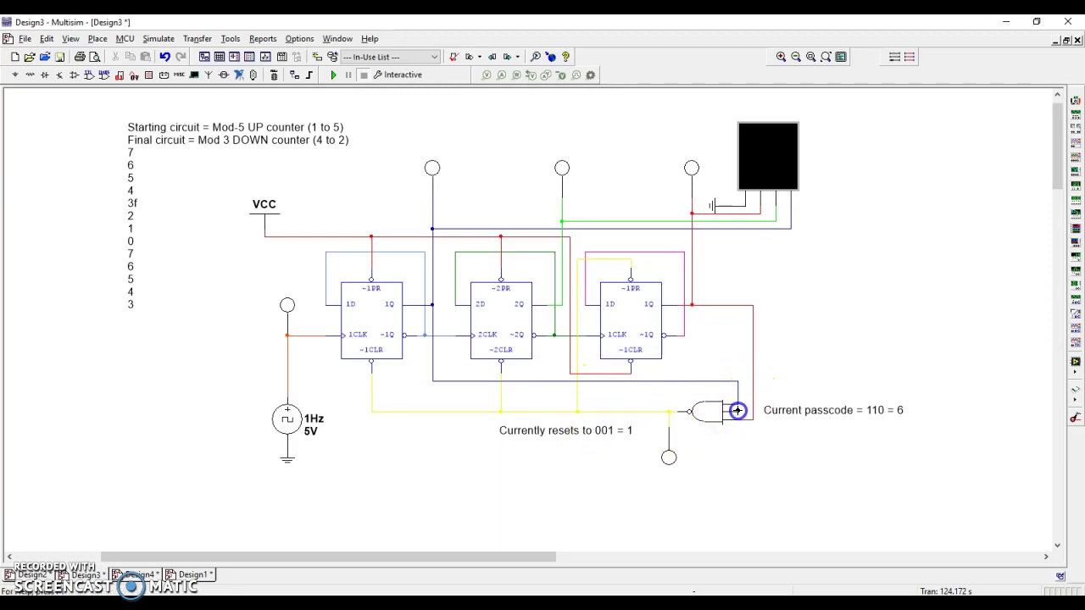
left_click(554, 336)
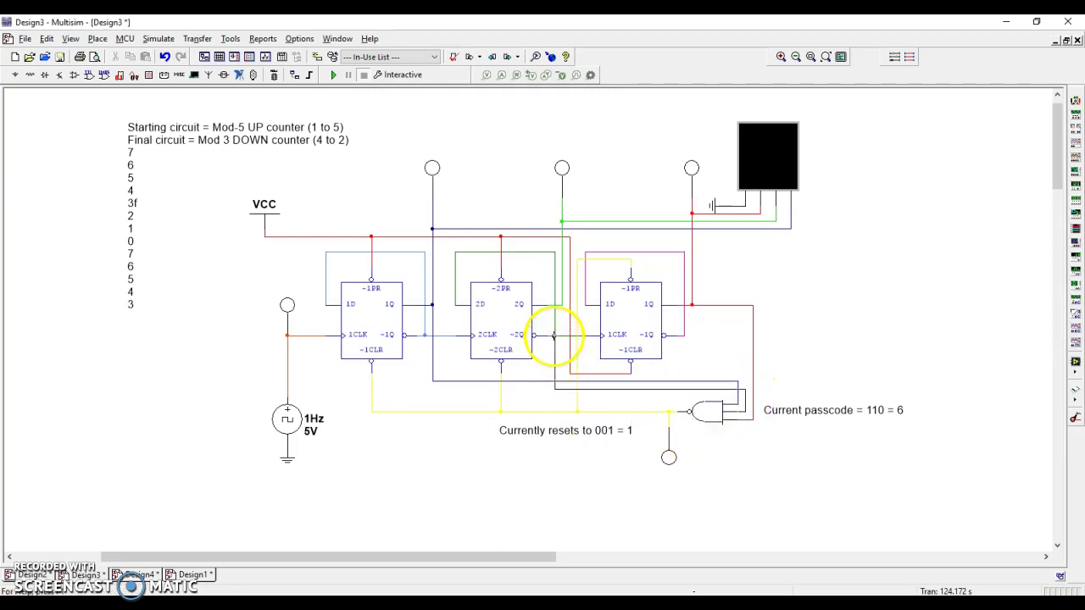
left_click(754, 410)
key("Delete")
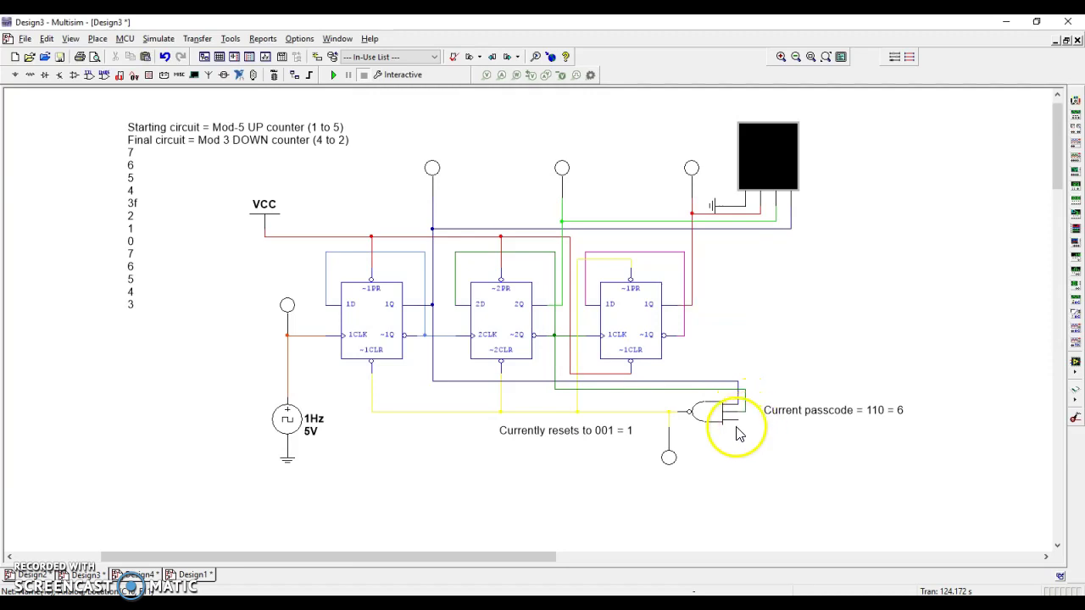
left_click(738, 421)
left_click(685, 336)
left_click(580, 476)
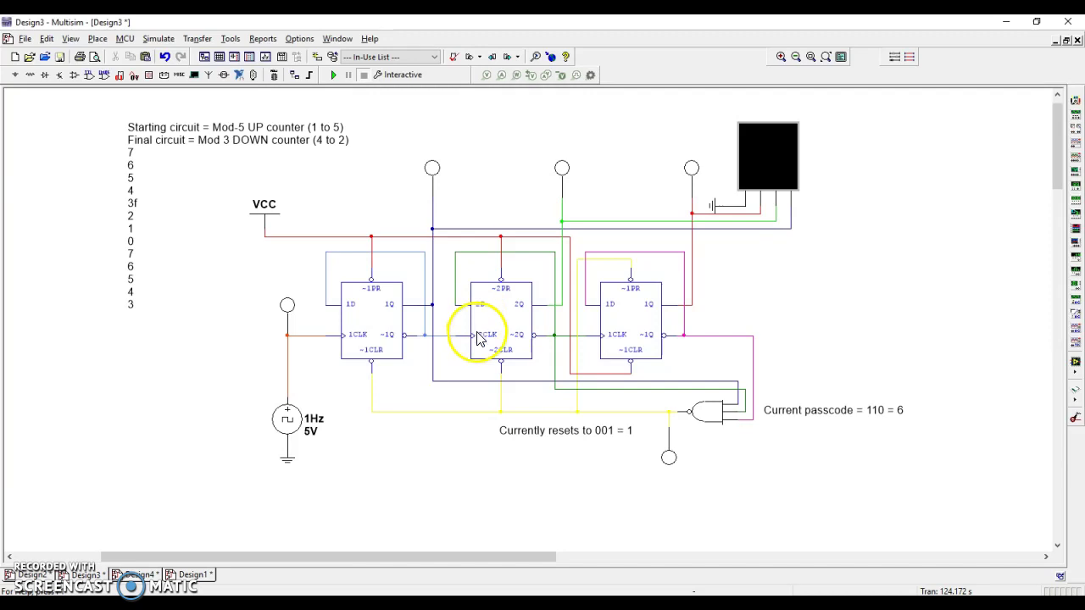
Step: Replace the ~1Q–2CLK wire with a wire from the first flip-flop's 1Q to 2CLK
scroll(451, 355, "up", 1)
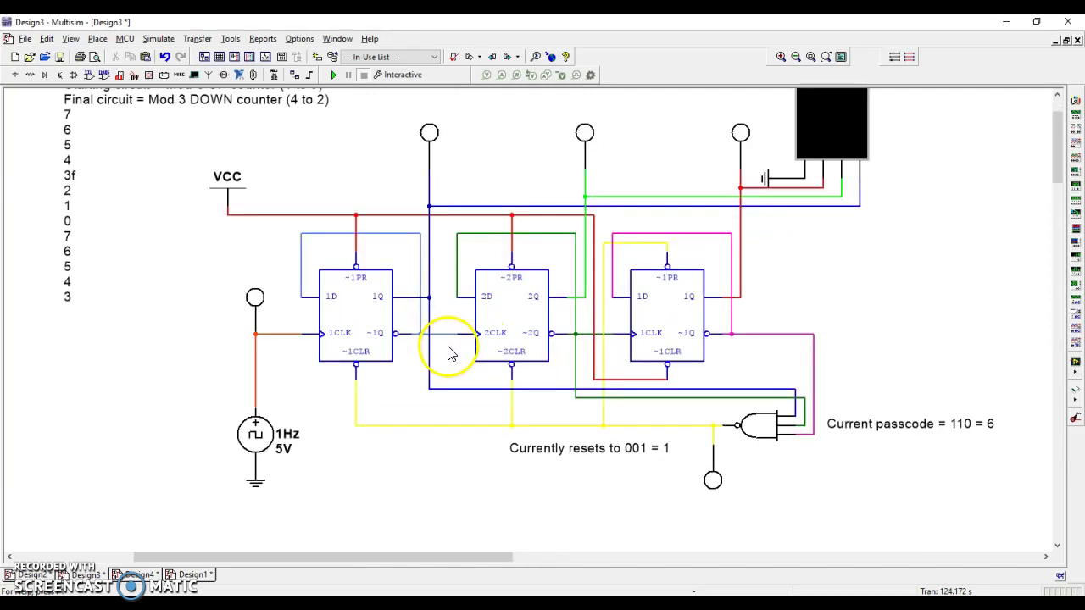
scroll(451, 355, "up", 2)
left_click_drag(449, 347, 440, 398)
scroll(442, 399, "down", 1)
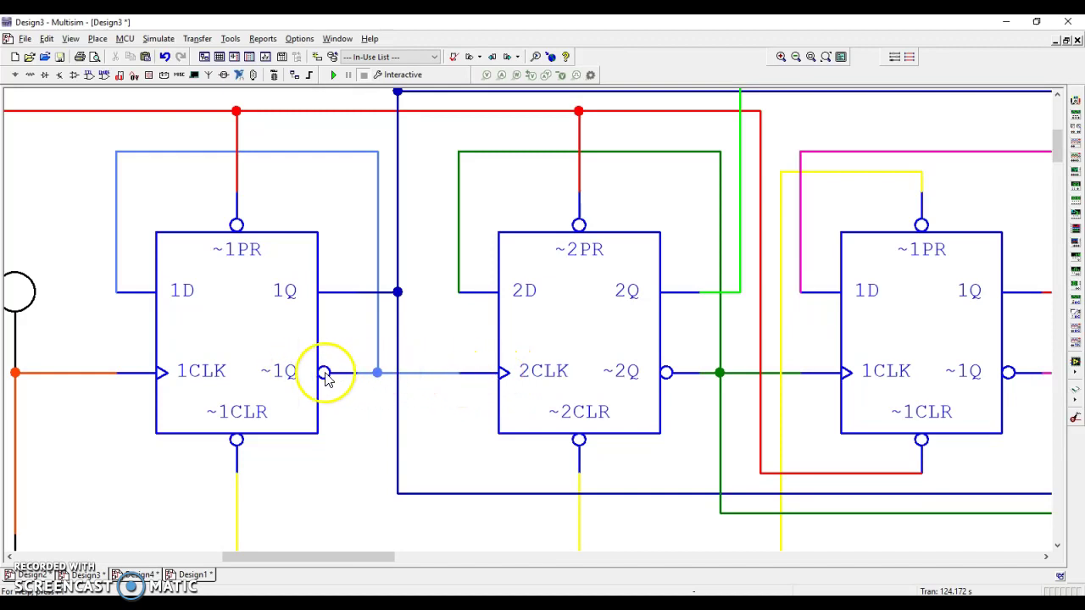
left_click(426, 373)
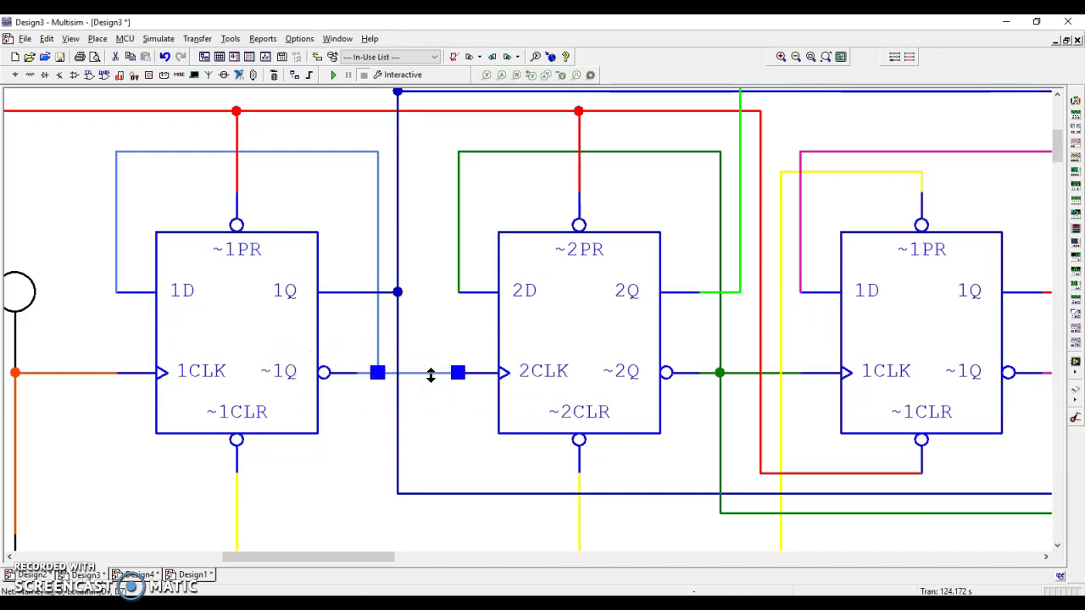
key("Delete")
left_click(457, 375)
left_click(400, 293)
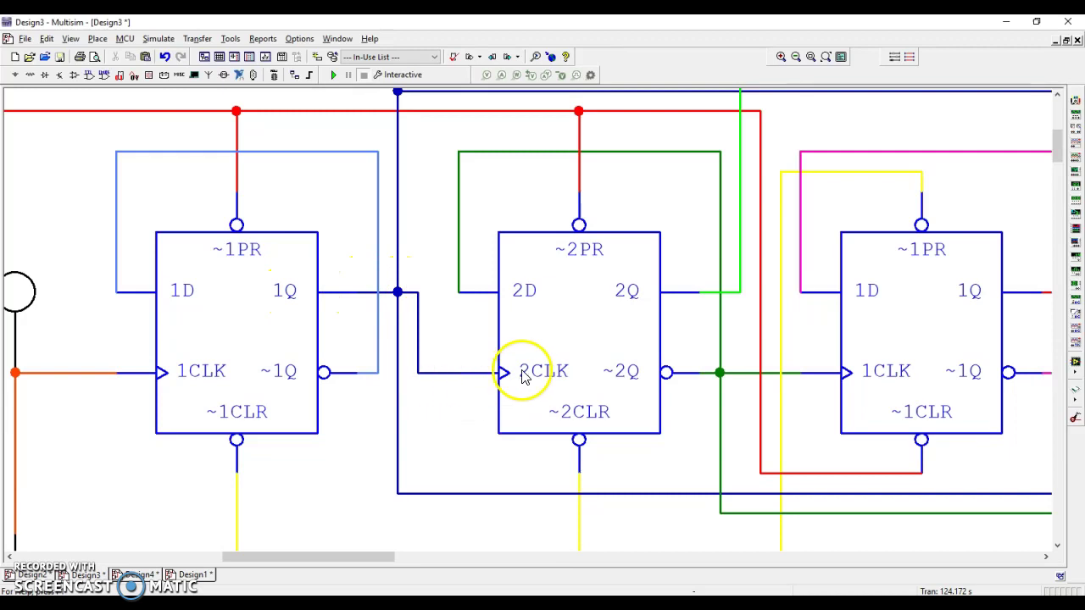
Step: Replace the ~2Q–1CLK wire with one from 2Q to the third flip-flop's 1CLK
left_click(791, 374)
key("Delete")
left_click(801, 376)
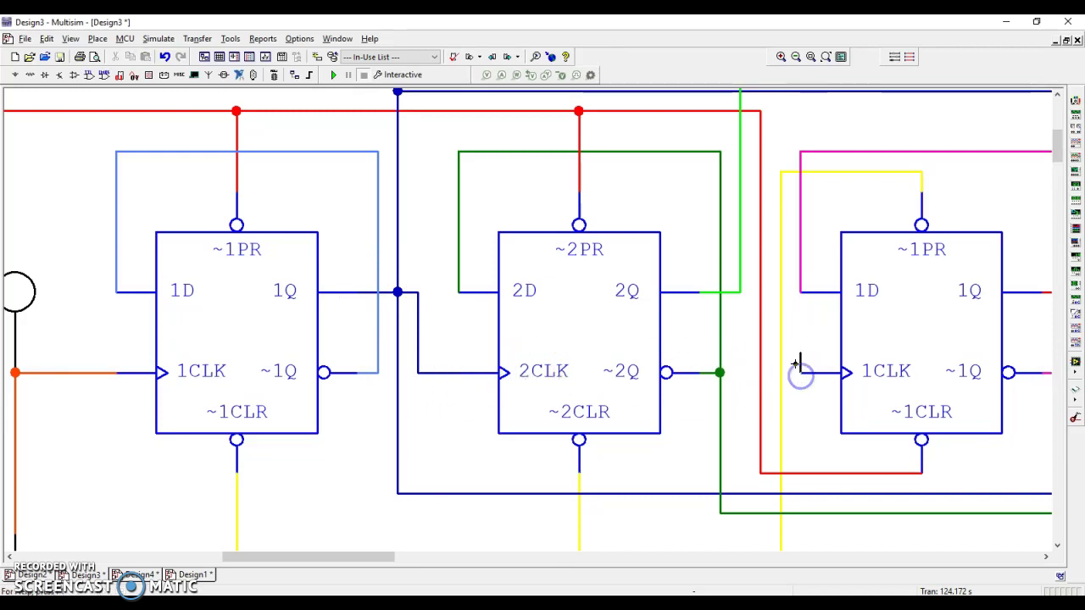
left_click(741, 291)
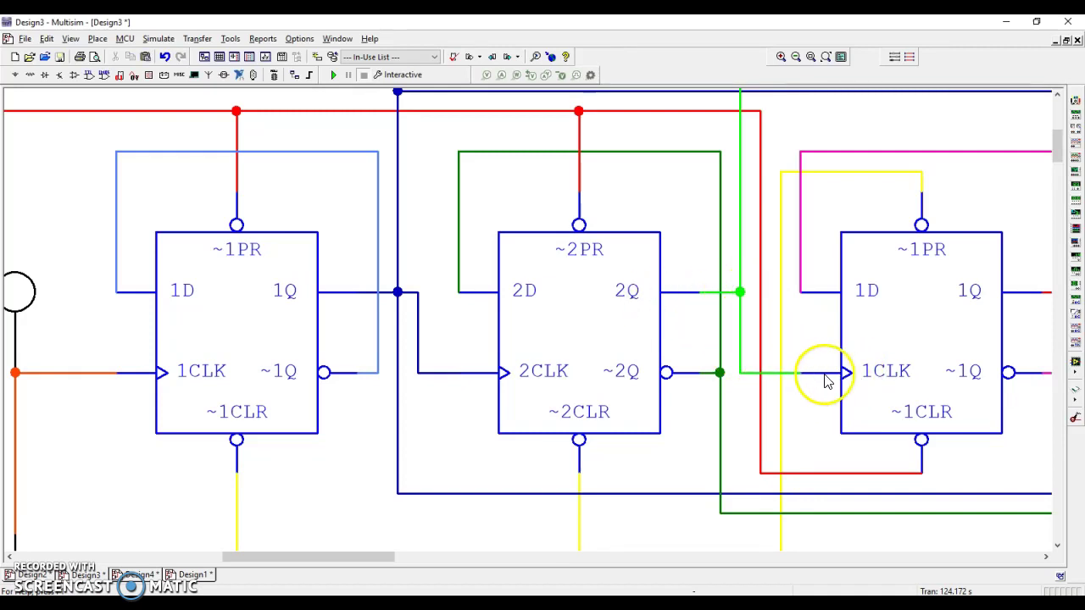
scroll(800, 376, "up", 1)
Step: Run the rewired counter simulation and close the Spreadsheet View results panel
scroll(791, 370, "down", 4)
scroll(710, 381, "down", 1)
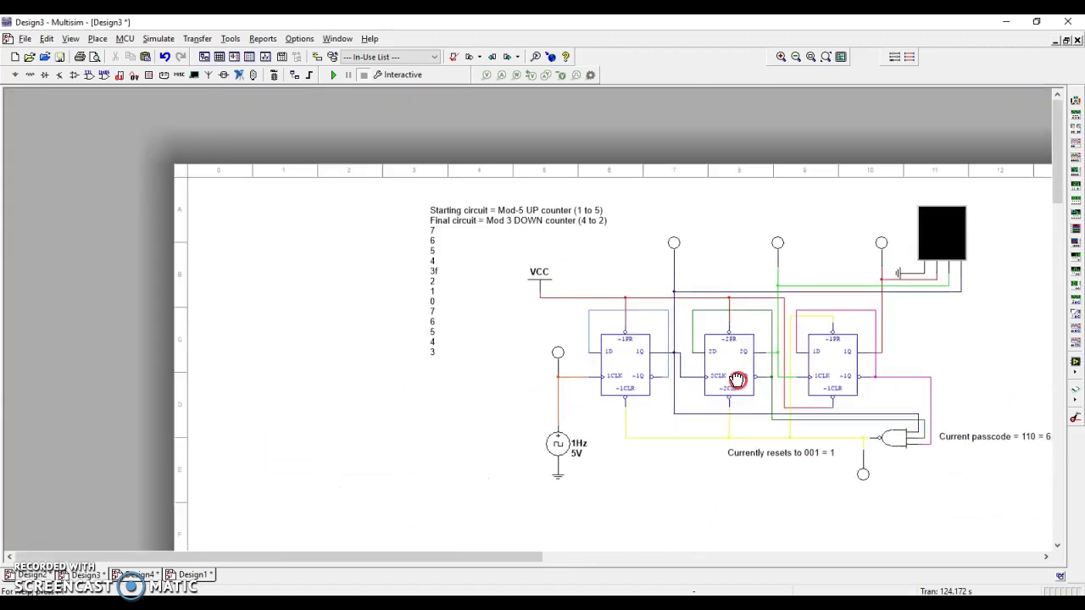
scroll(552, 368, "up", 1)
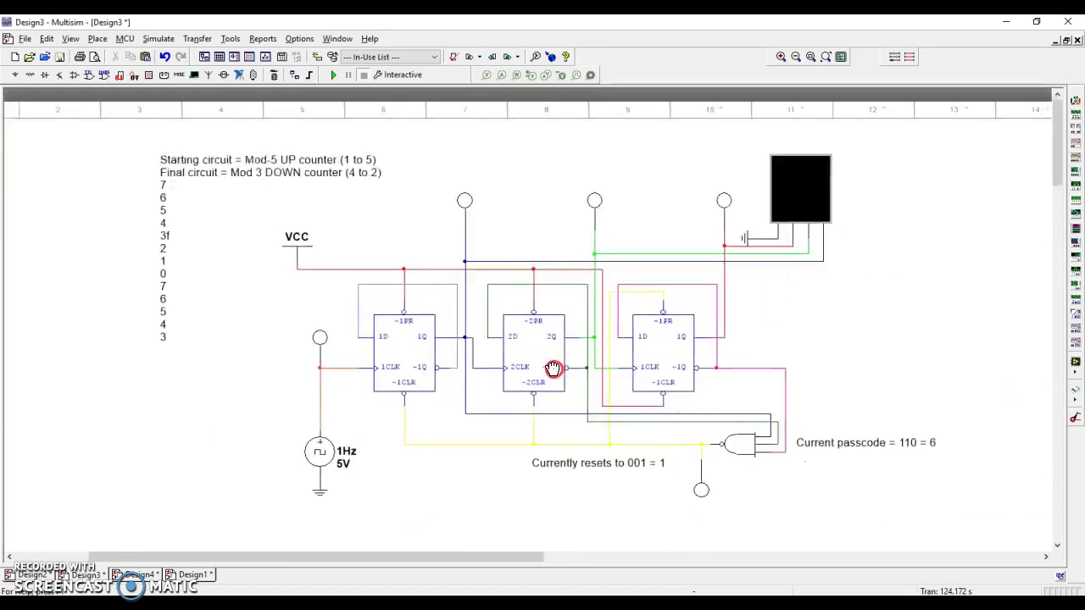
left_click(334, 76)
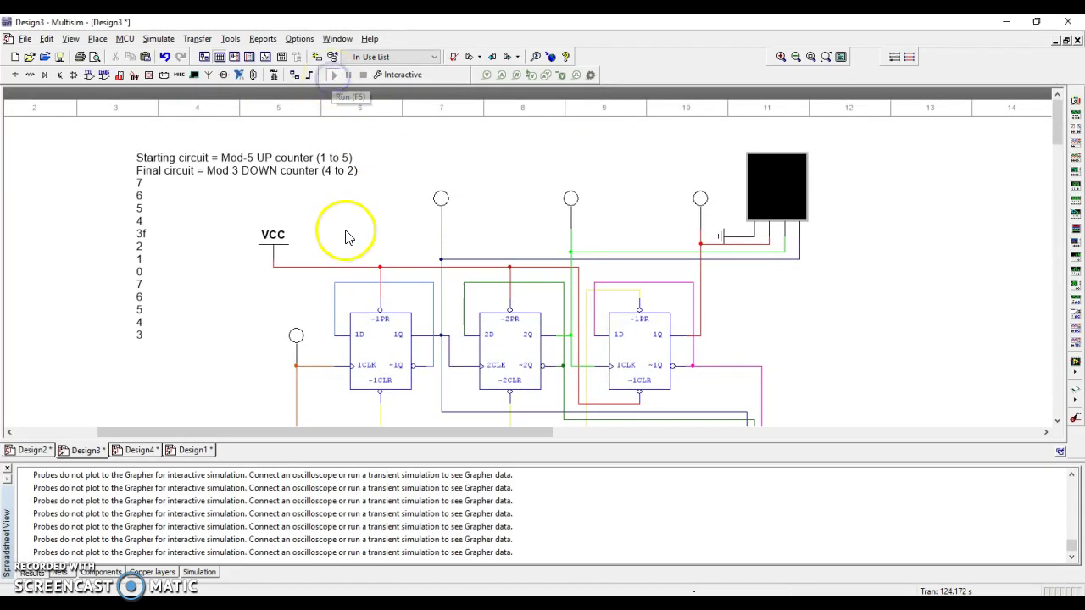
left_click(6, 467)
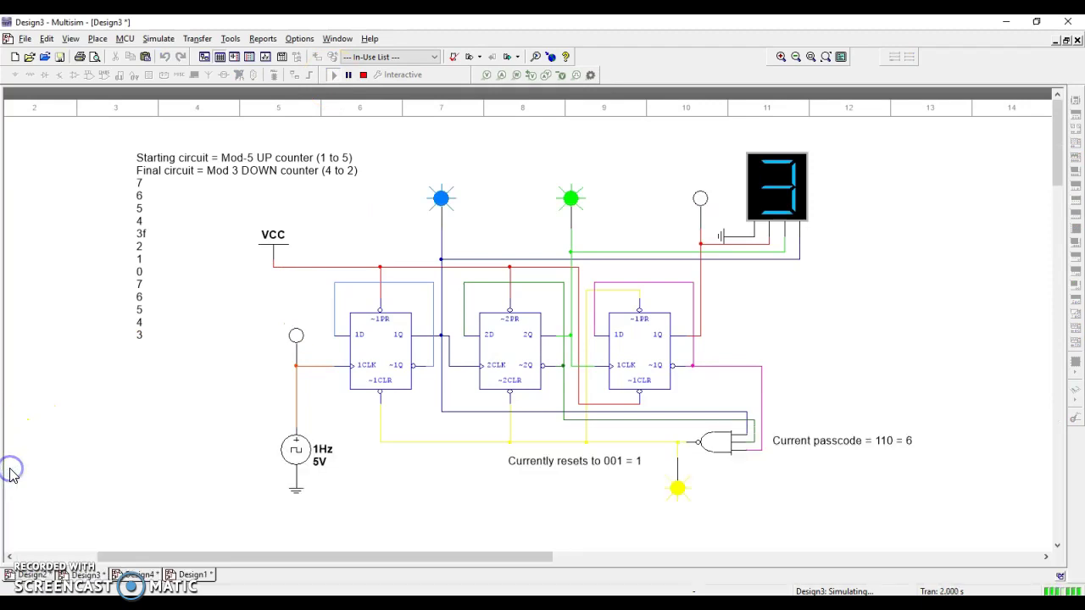